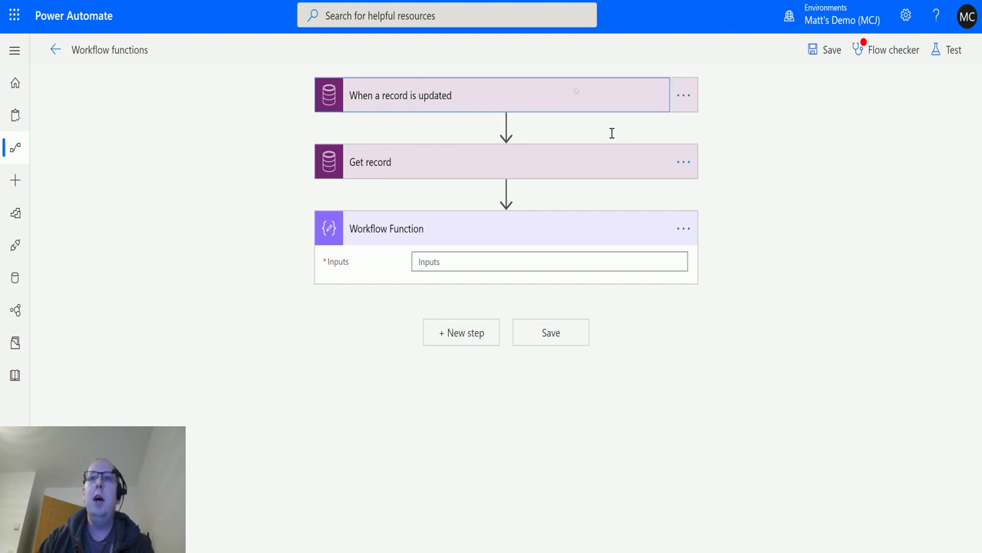
Review the trigger card, then expand Get record to show the Accounts entity and trigger's Account identifier.
left_click(568, 98)
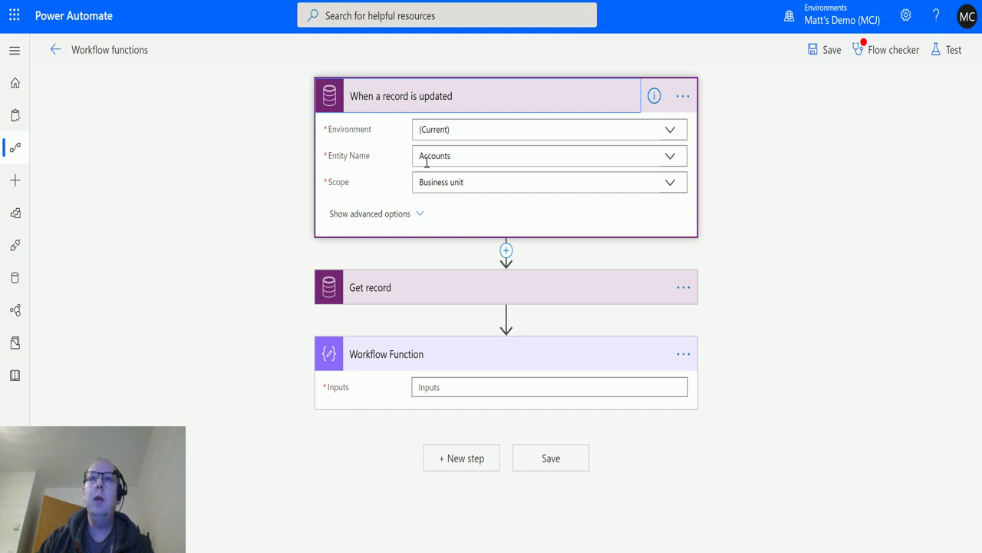
left_click(485, 95)
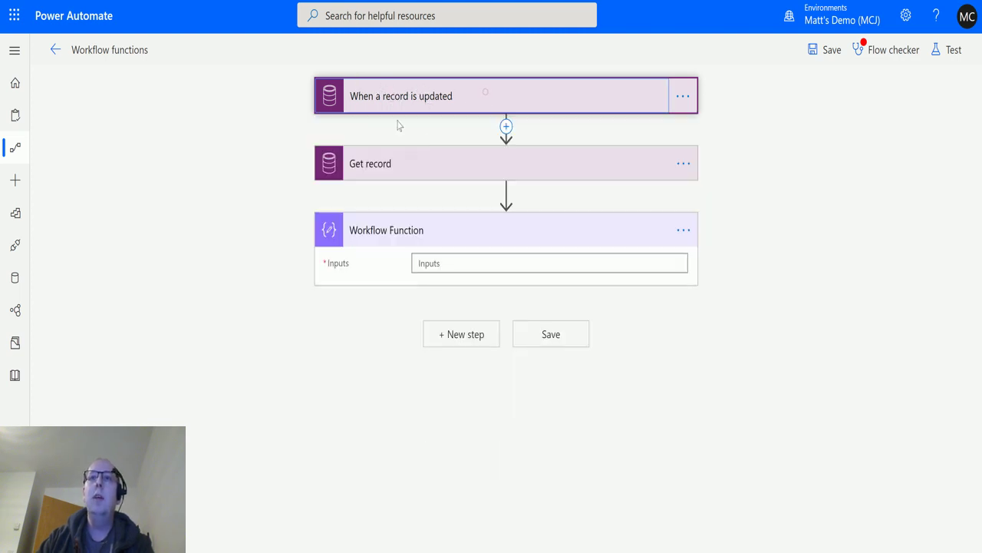
left_click(438, 163)
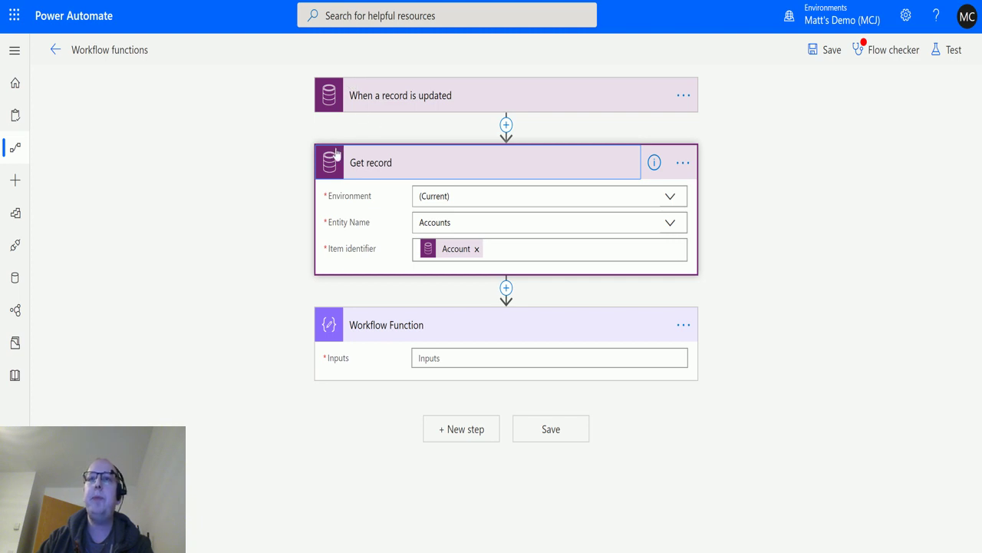
left_click(372, 101)
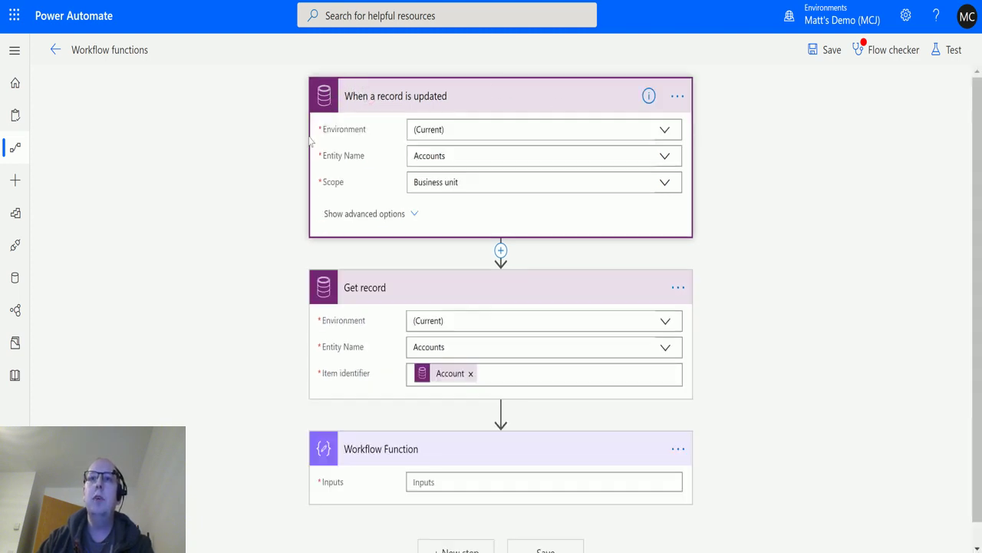
left_click(443, 103)
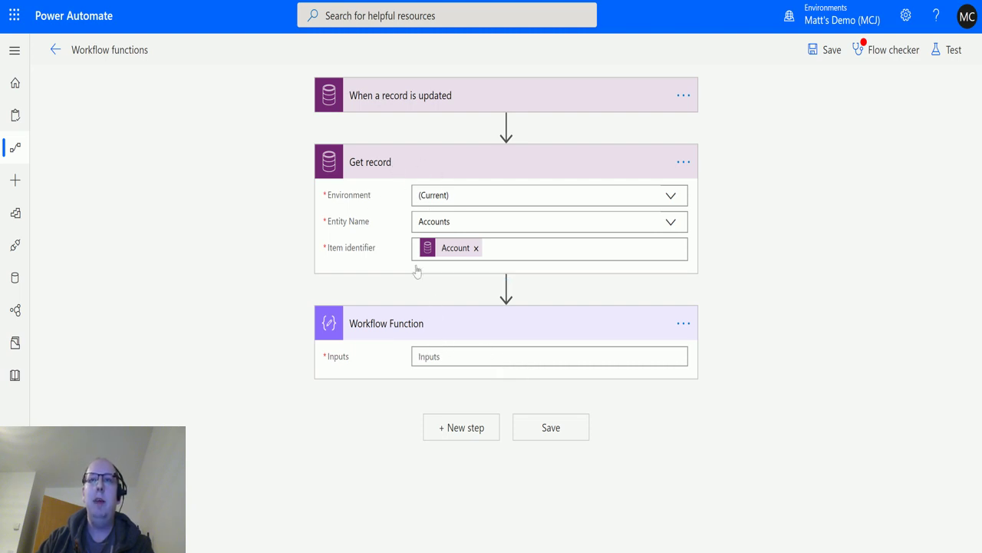
Open the Expression editor for the Workflow Function Inputs, scrolled to Referencing functions like actions() and outputs().
left_click(459, 356)
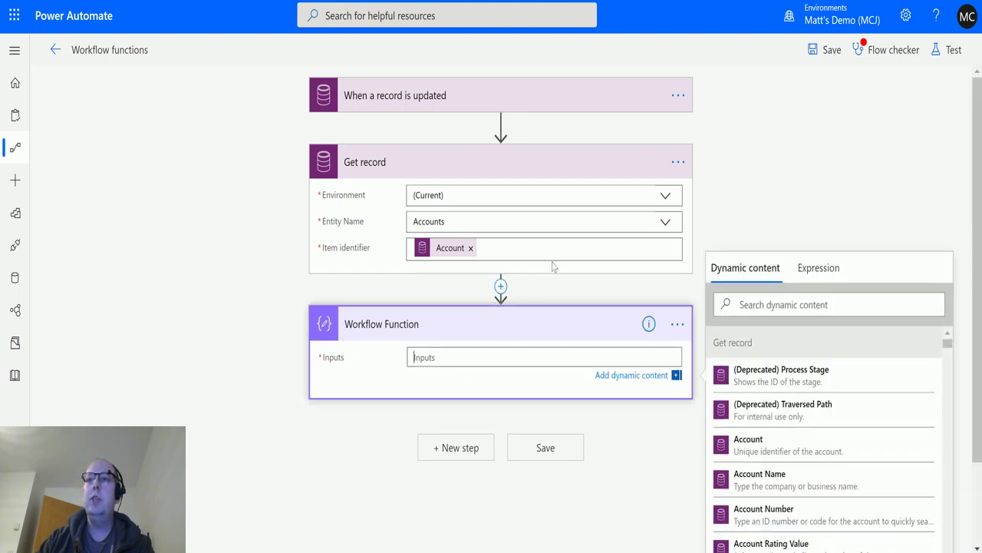
scroll(553, 266, "down", 1)
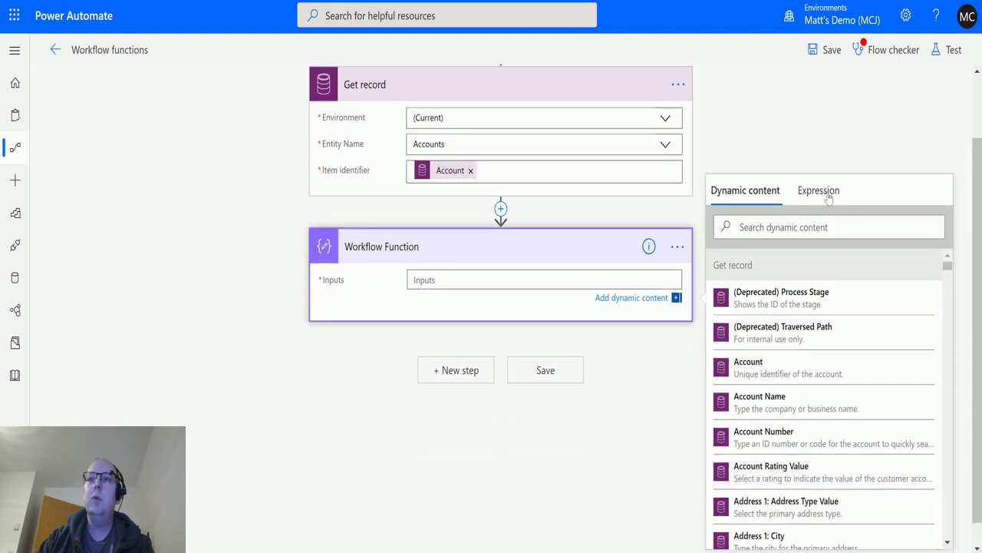
left_click(829, 198)
scroll(948, 303, "down", 1)
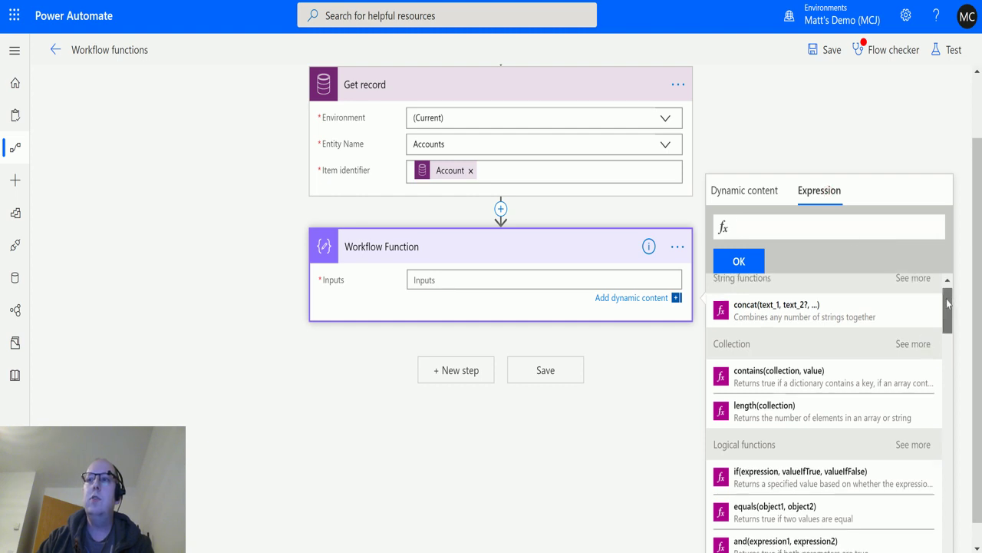
left_click_drag(947, 303, 948, 441)
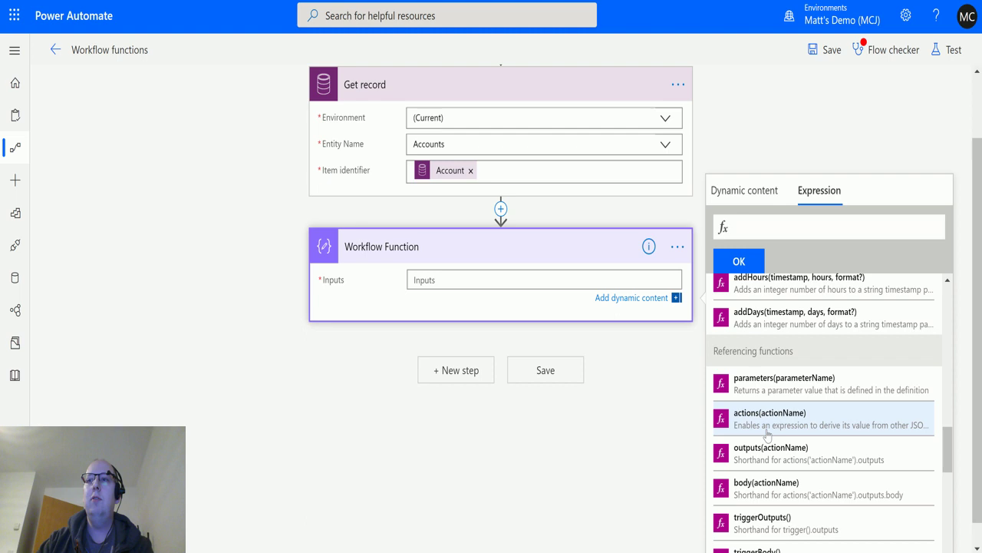
Set the Workflow Function Inputs to the expression actions('Get_record').
left_click(764, 421)
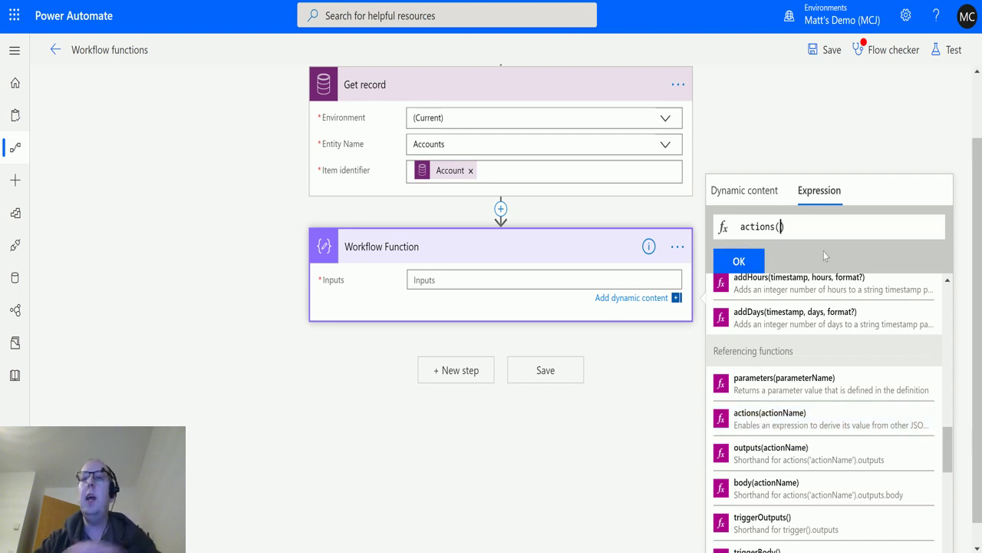
type("''")
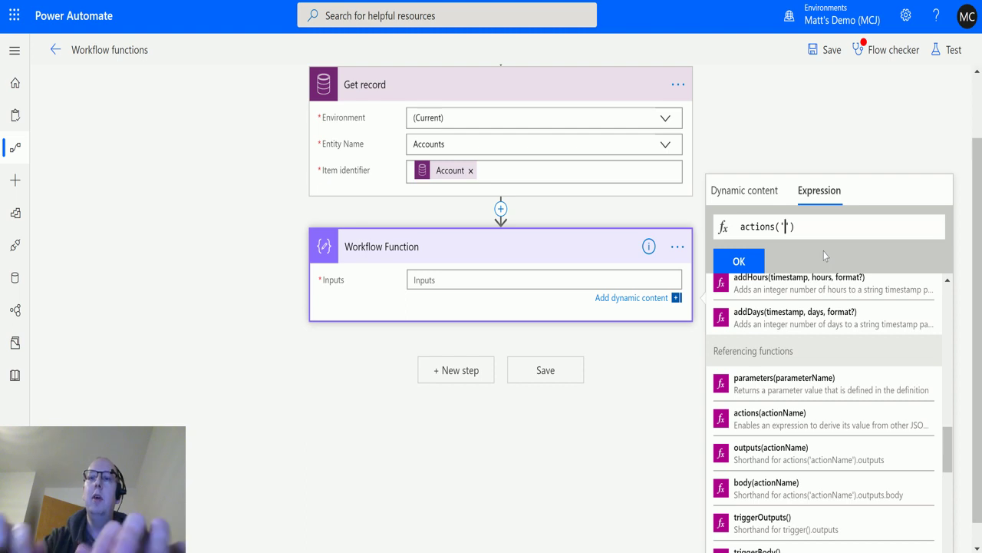
type("Gte")
key("BackSpace")
key("BackSpace")
type("et_")
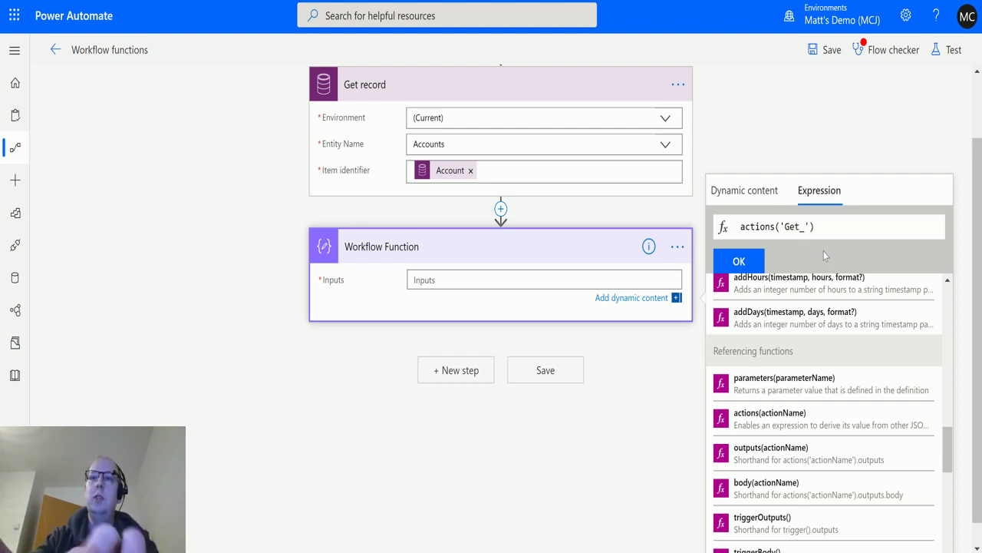
type("record")
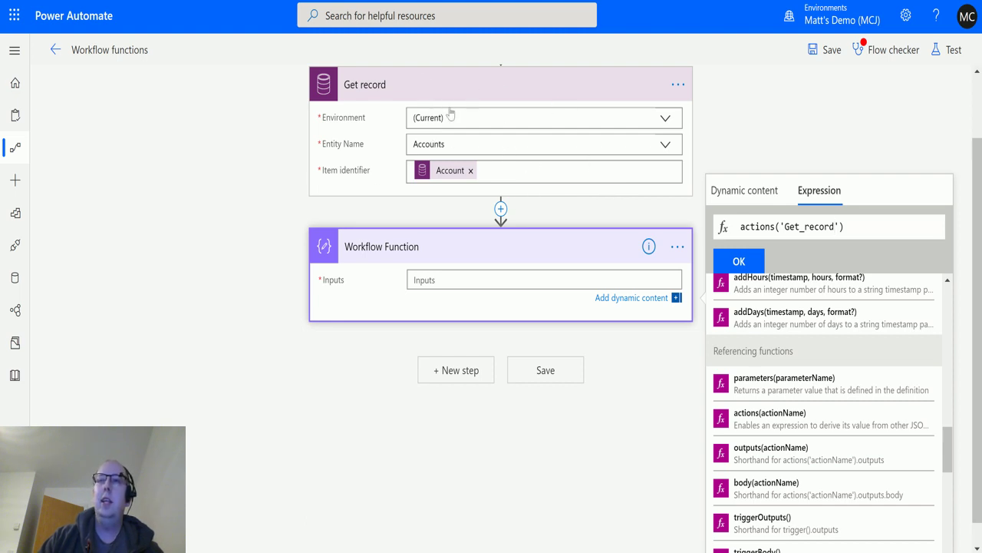
left_click(739, 261)
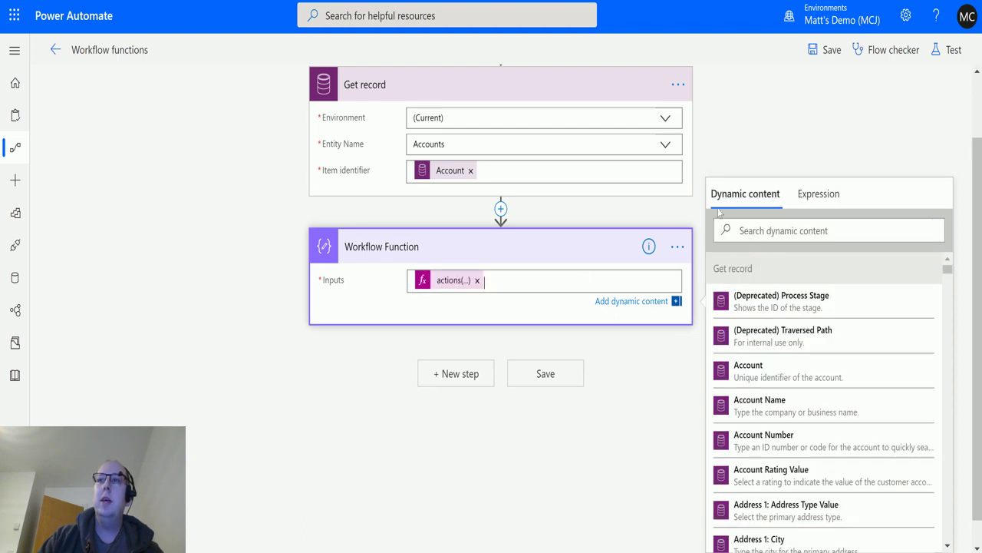
left_click(861, 115)
Save and test the flow using data from the most recent successful run.
left_click(949, 49)
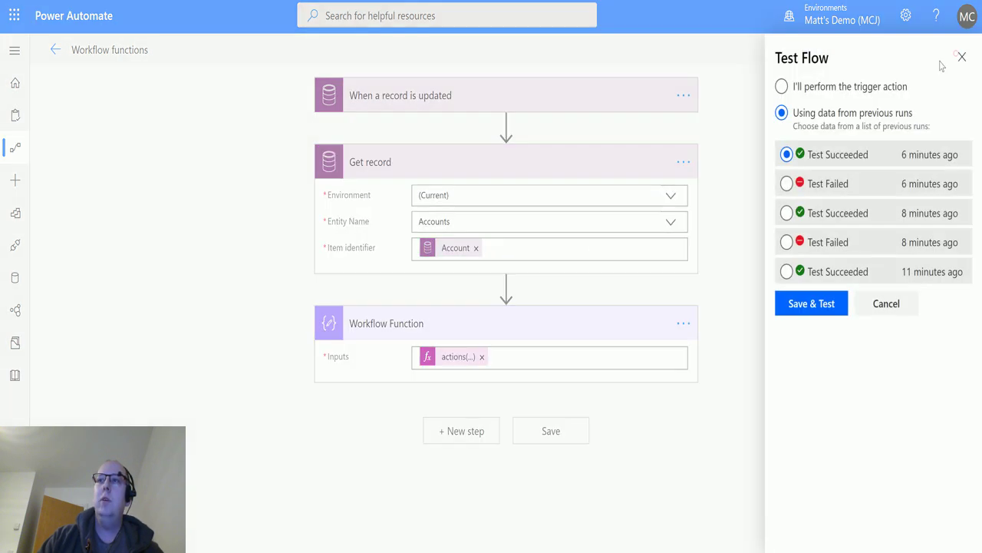
left_click(807, 160)
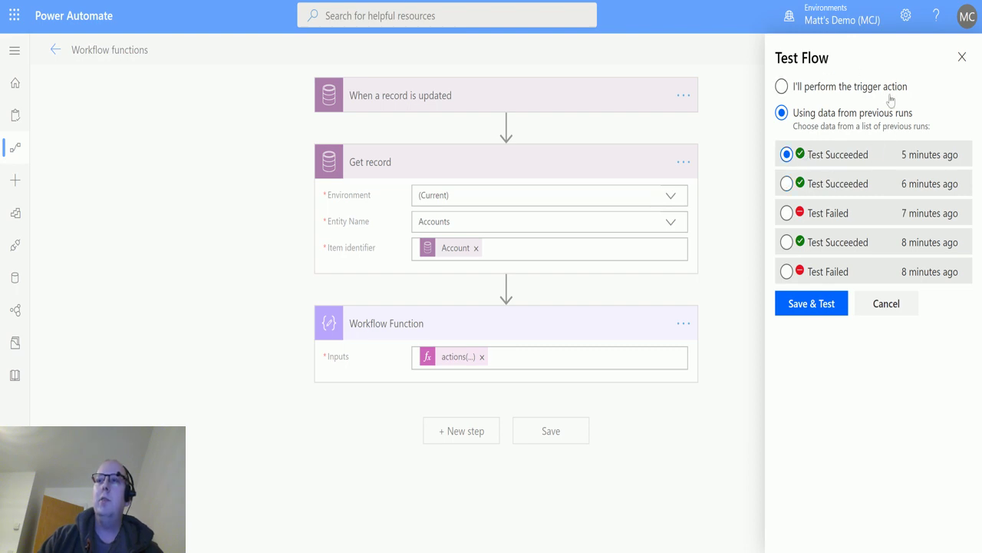
left_click(807, 307)
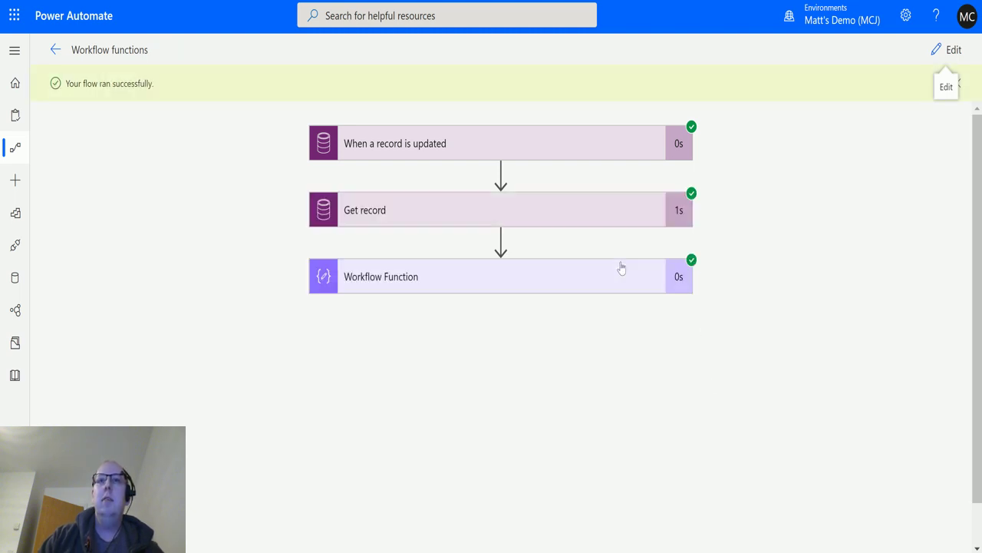
Inspect the trigger's and Get record step's run inputs and outputs.
left_click(511, 152)
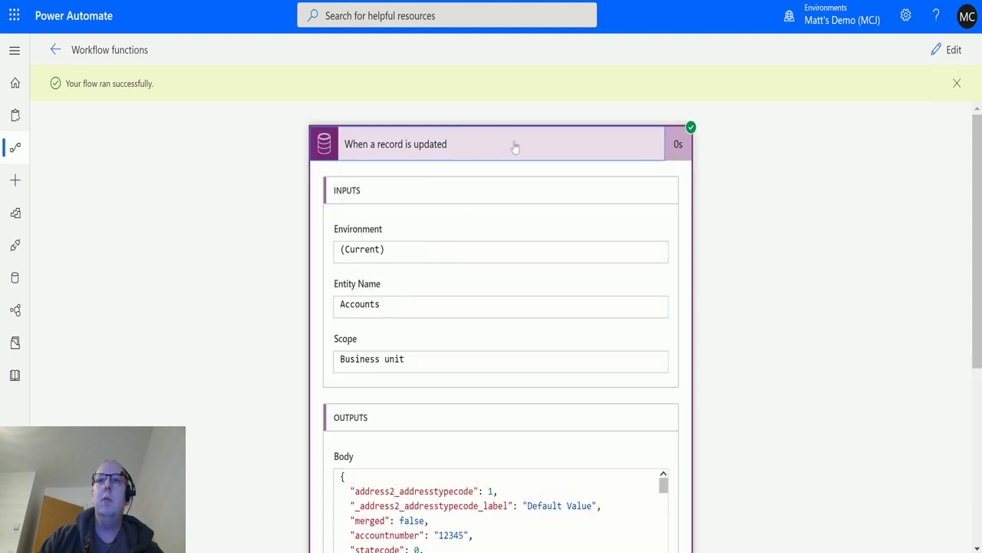
left_click(494, 146)
left_click(458, 214)
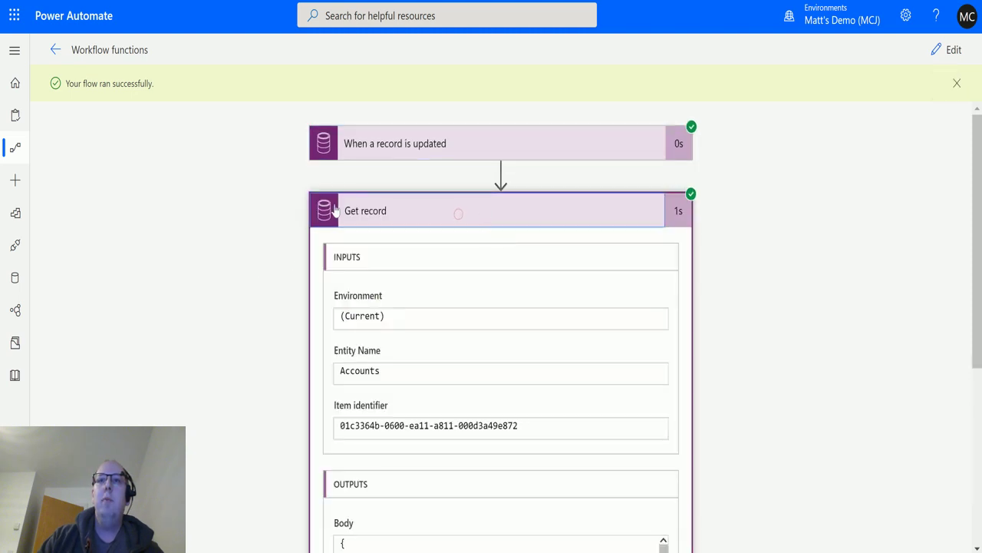
scroll(796, 256, "down", 1)
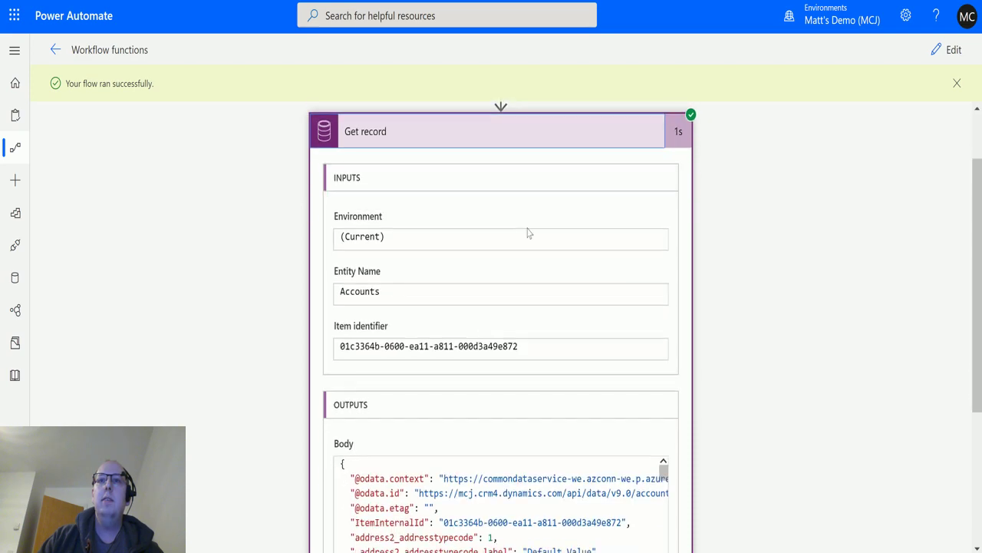
scroll(768, 304, "down", 1)
scroll(621, 291, "up", 1)
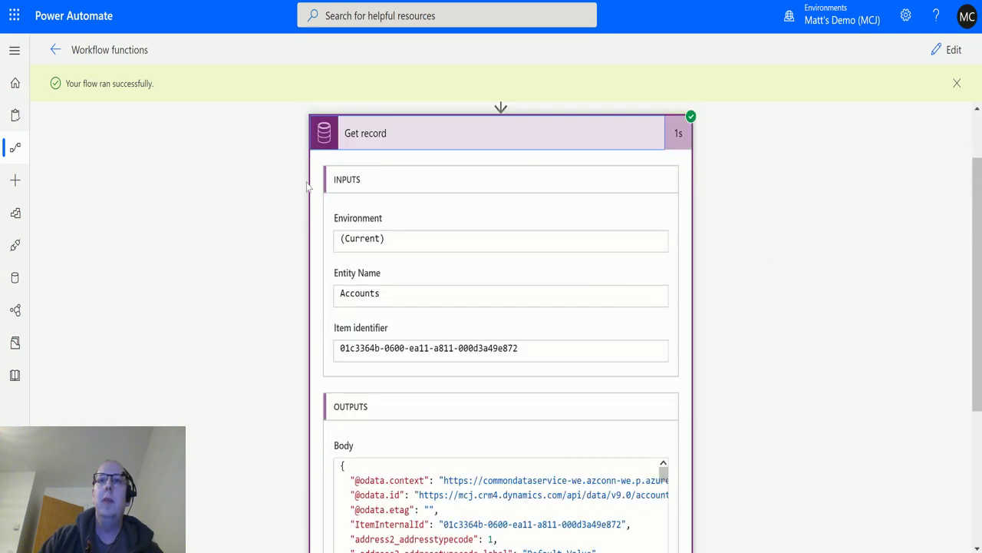
scroll(750, 201, "down", 2)
scroll(729, 309, "up", 3)
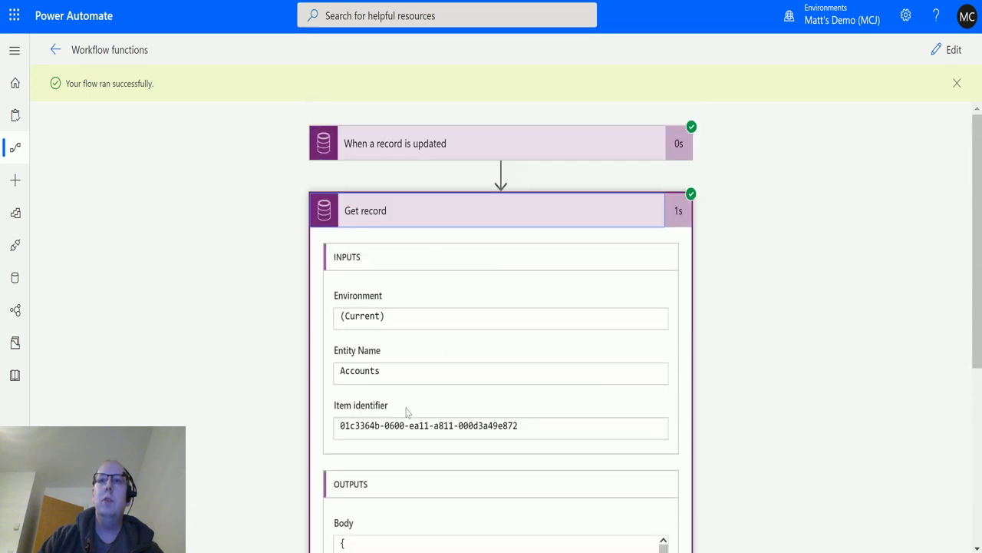
scroll(456, 379, "down", 3)
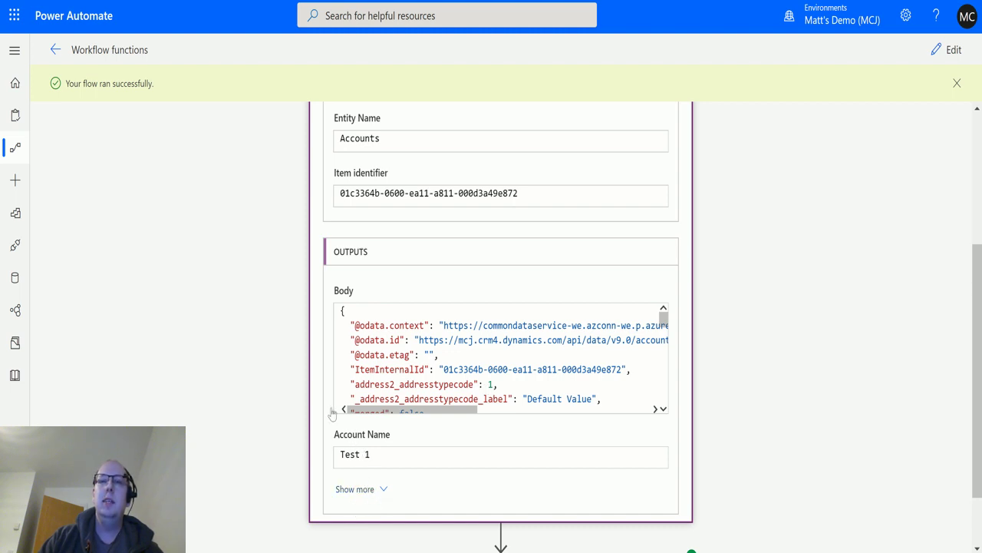
scroll(468, 287, "up", 3)
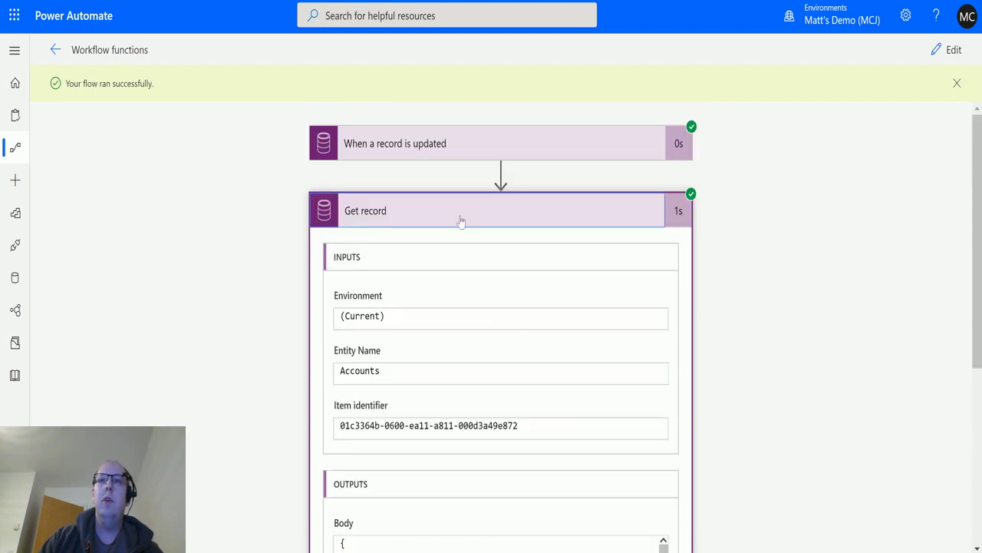
left_click(480, 214)
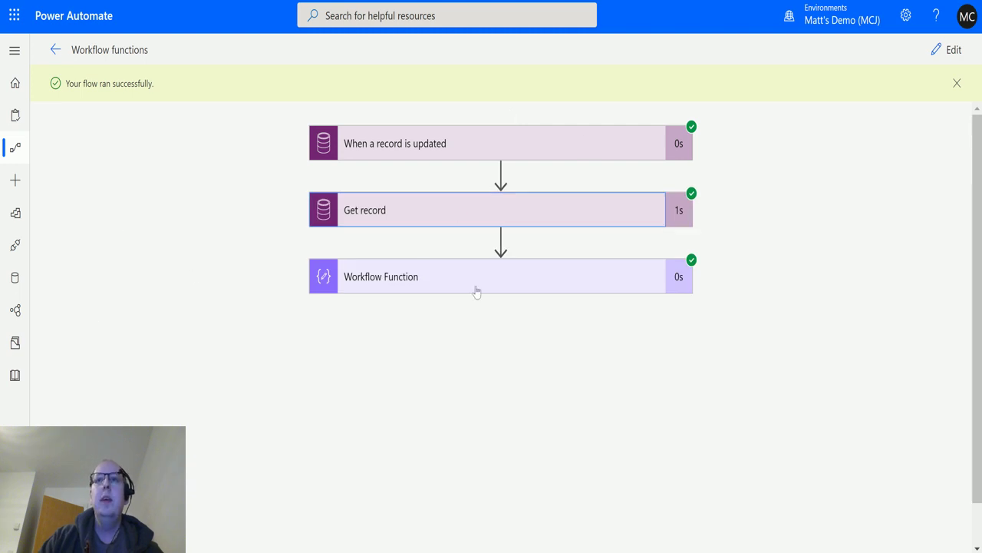
scroll(691, 276, "down", 1)
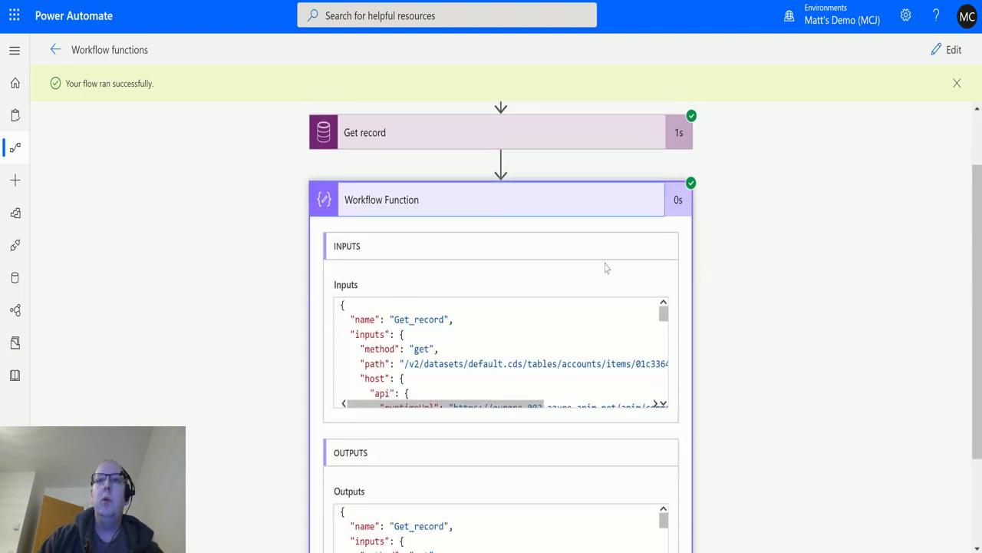
scroll(485, 300, "down", 2)
scroll(485, 347, "up", 3)
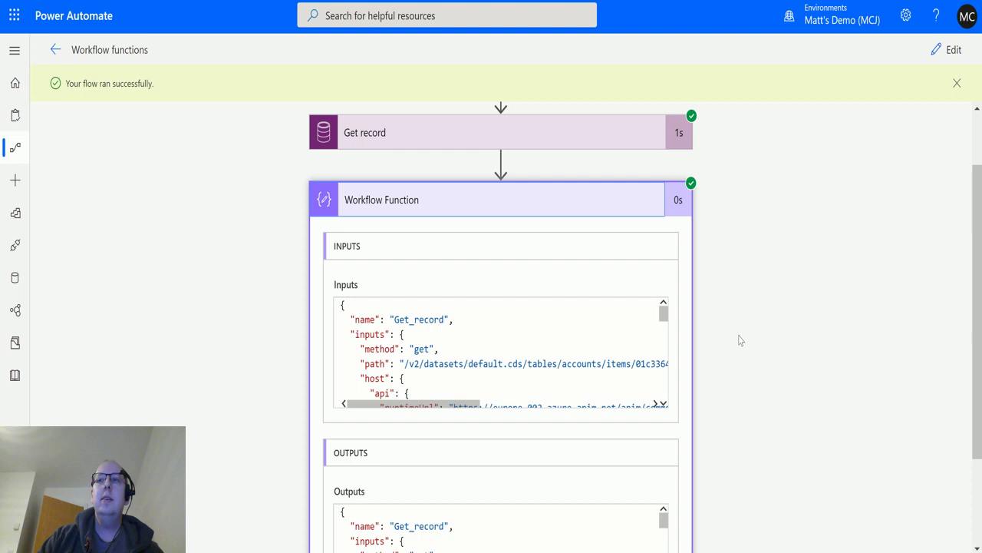
scroll(738, 296, "down", 1)
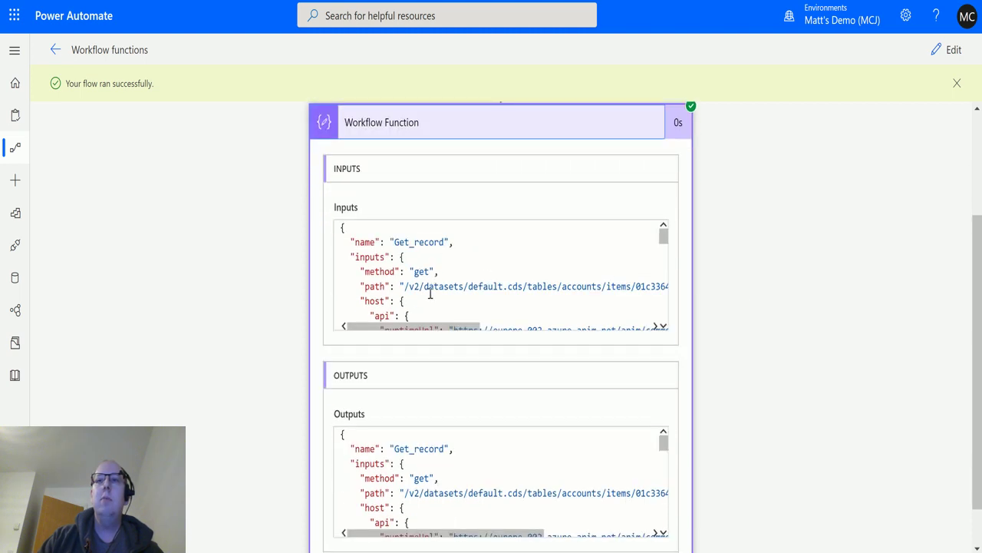
mouse_move(663, 236)
left_mouse_down()
mouse_move(664, 250)
mouse_move(664, 228)
left_mouse_up()
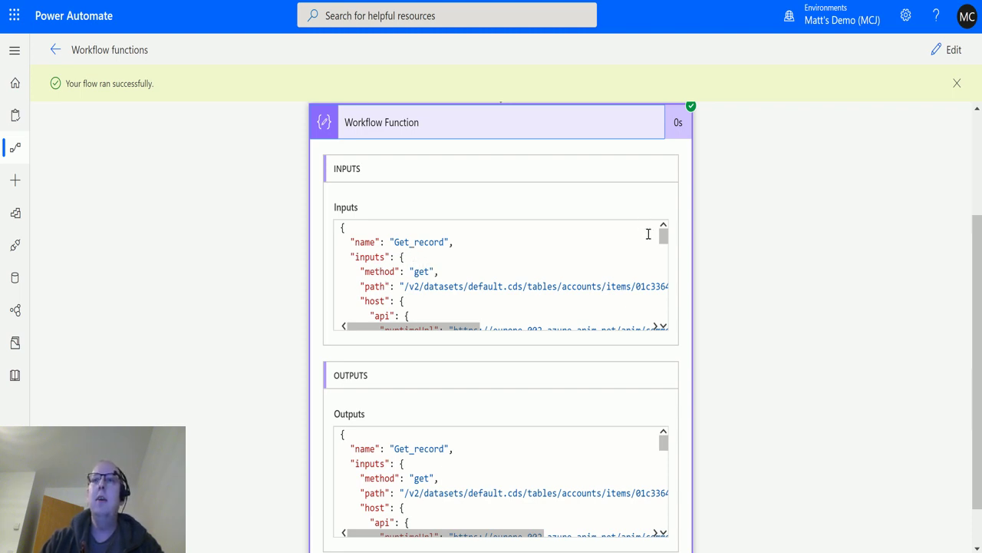
left_click_drag(664, 234, 664, 247)
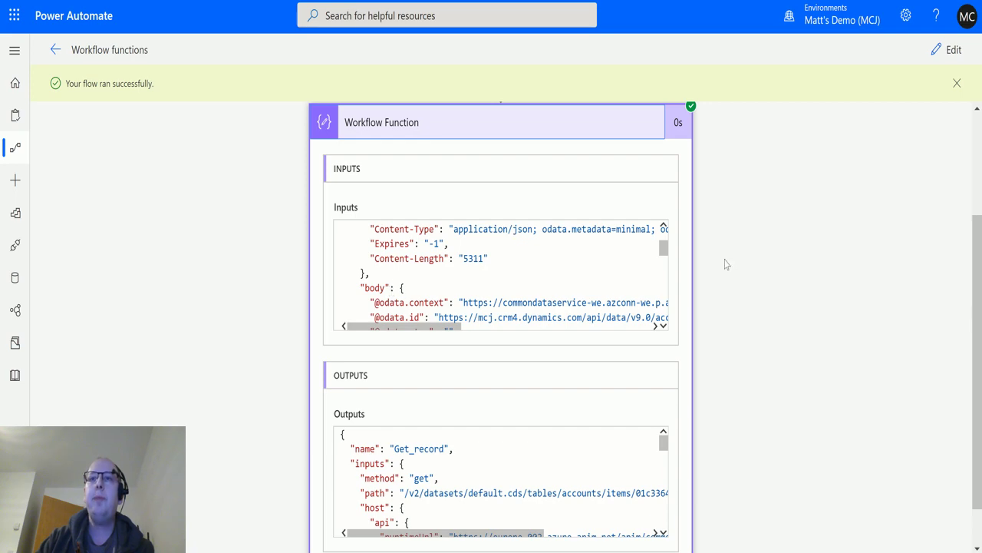
mouse_move(668, 251)
left_mouse_down()
mouse_move(665, 289)
mouse_move(666, 236)
mouse_move(667, 258)
left_mouse_up()
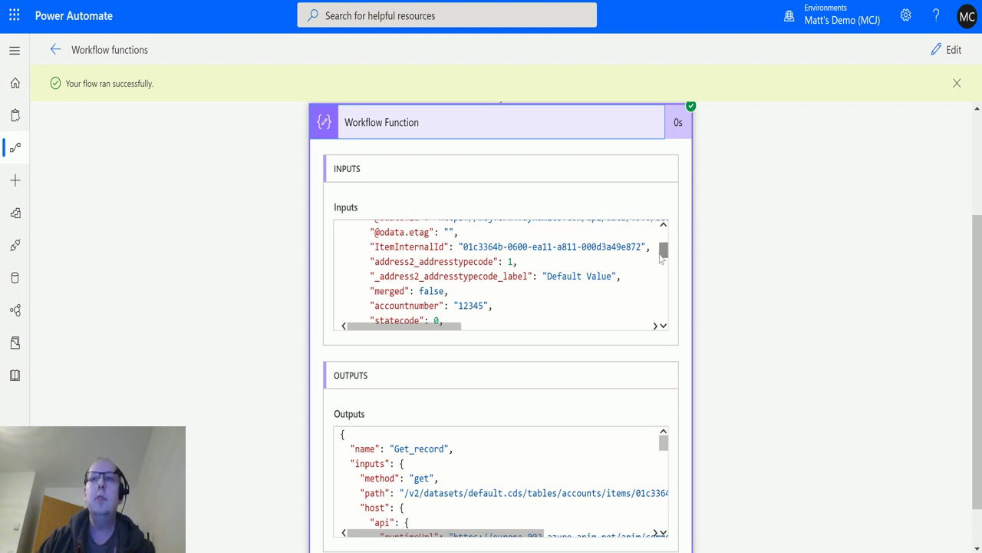
left_click_drag(663, 252, 664, 236)
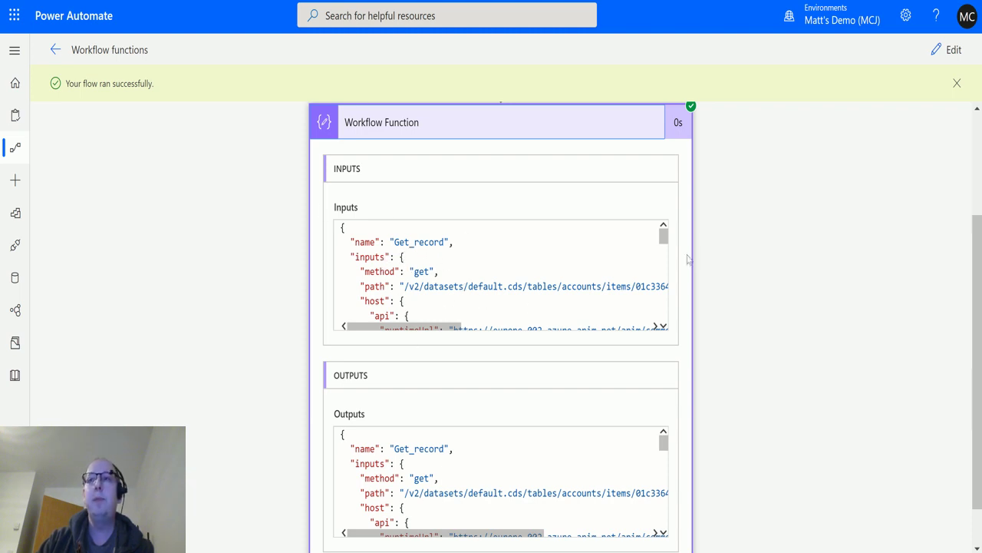
Append .name so the Workflow Function expression reads actions('Get_record').name.
left_click(950, 49)
left_click(463, 361)
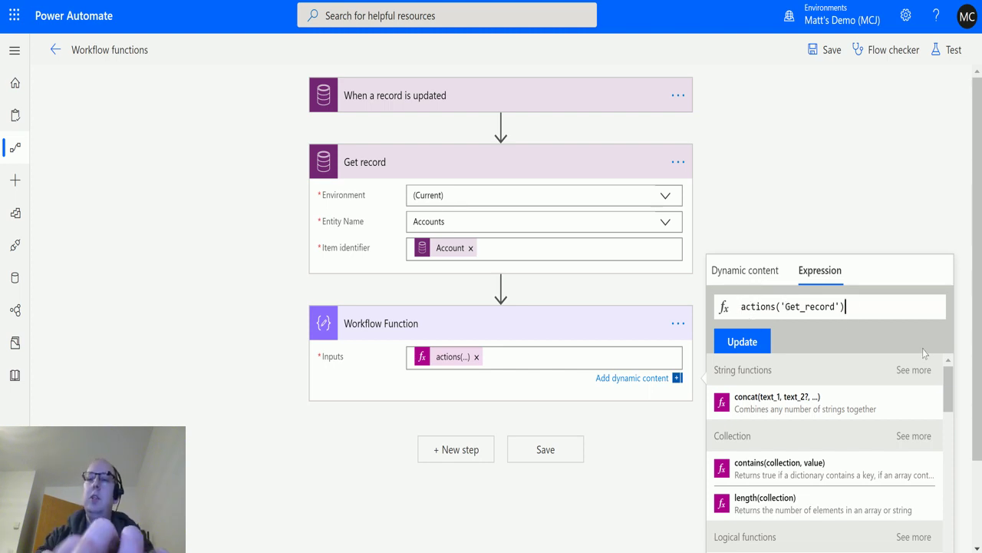
type(".name")
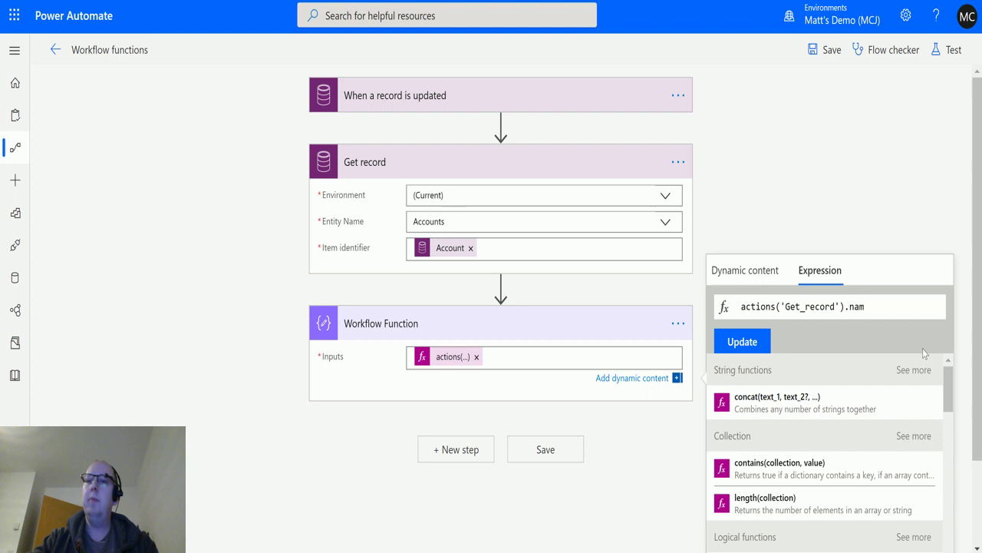
left_click(750, 344)
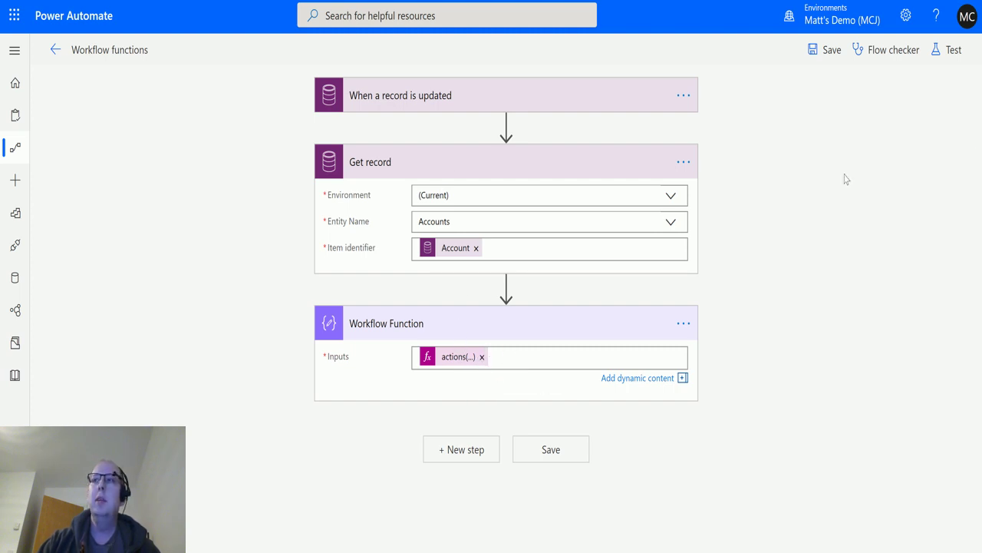
Save and test with previous run data, then view the Workflow Function's Get_record output.
left_click(954, 47)
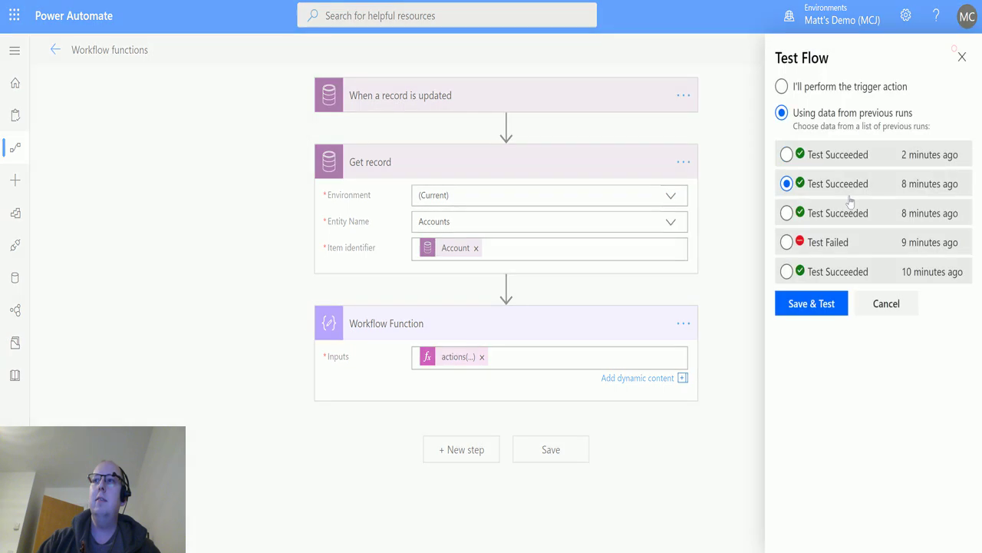
left_click(791, 299)
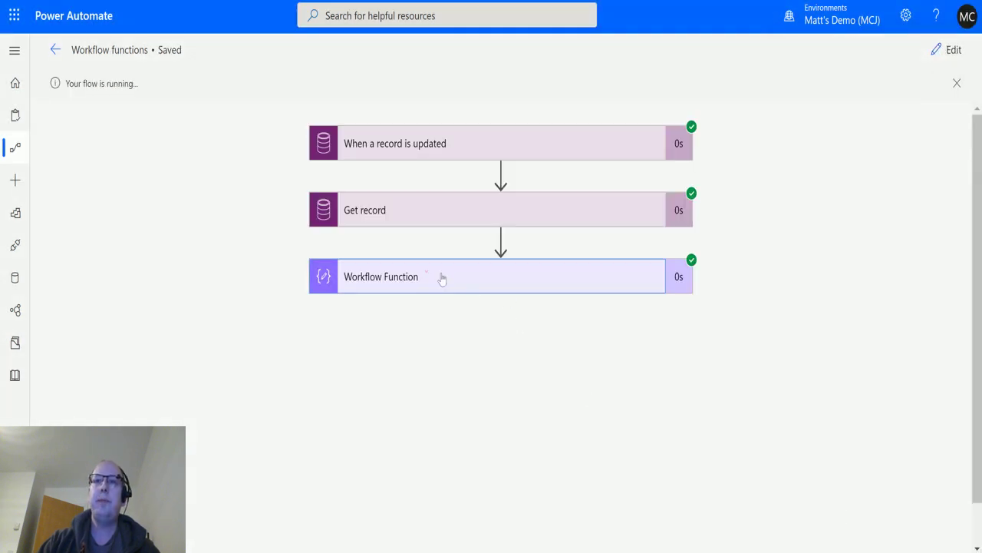
left_click(440, 278)
scroll(379, 406, "down", 1)
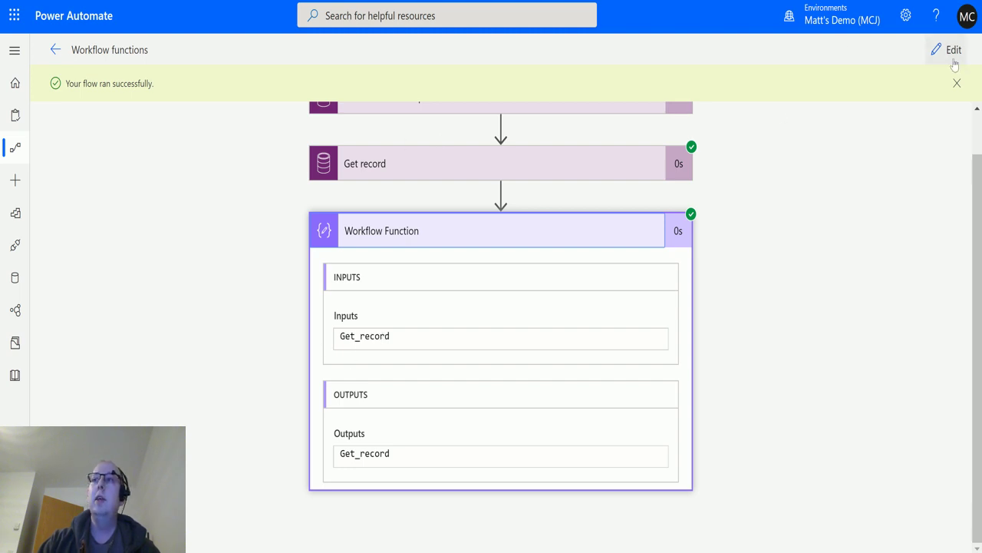
Replace .name with .outputs.body.status in the Workflow Function expression.
left_click(933, 46)
left_click(461, 357)
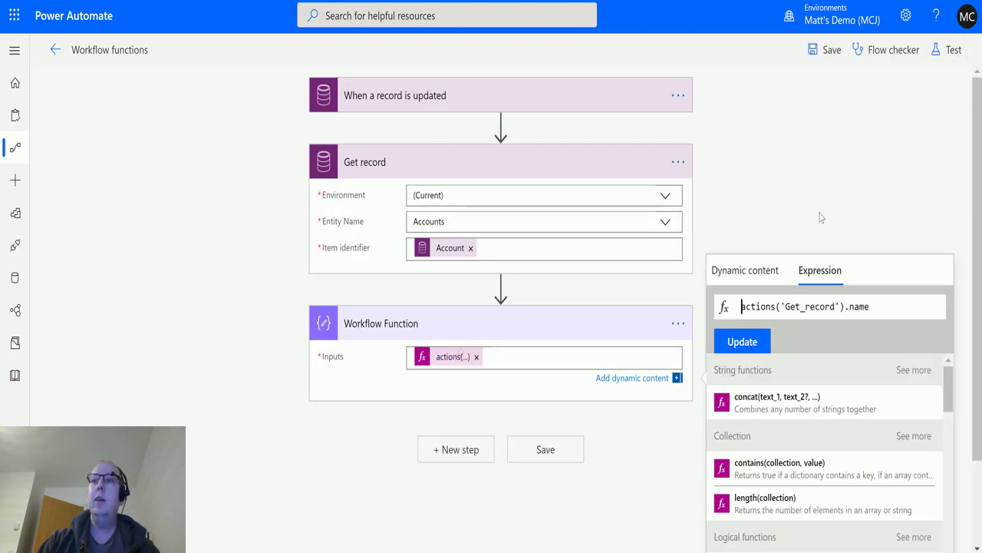
left_click_drag(870, 306, 850, 306)
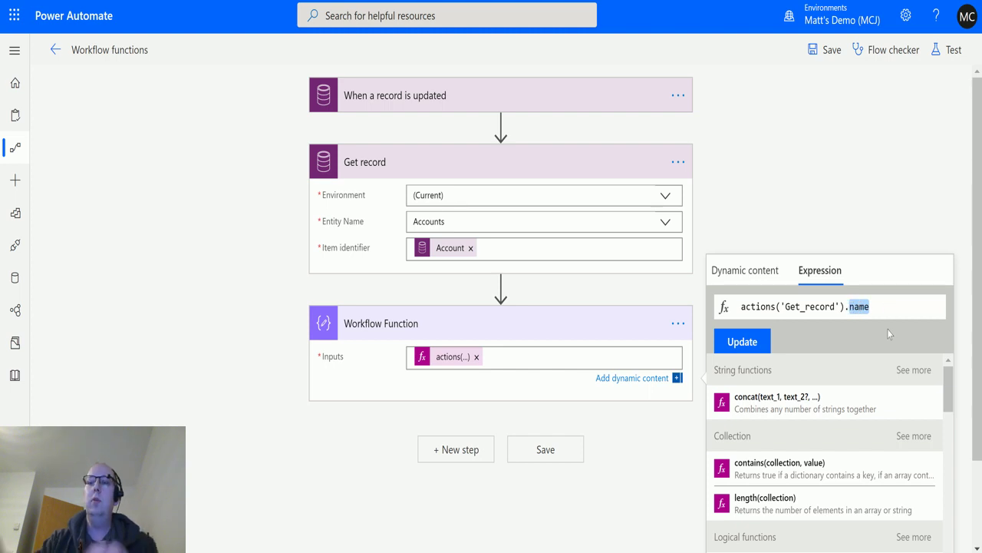
type("out")
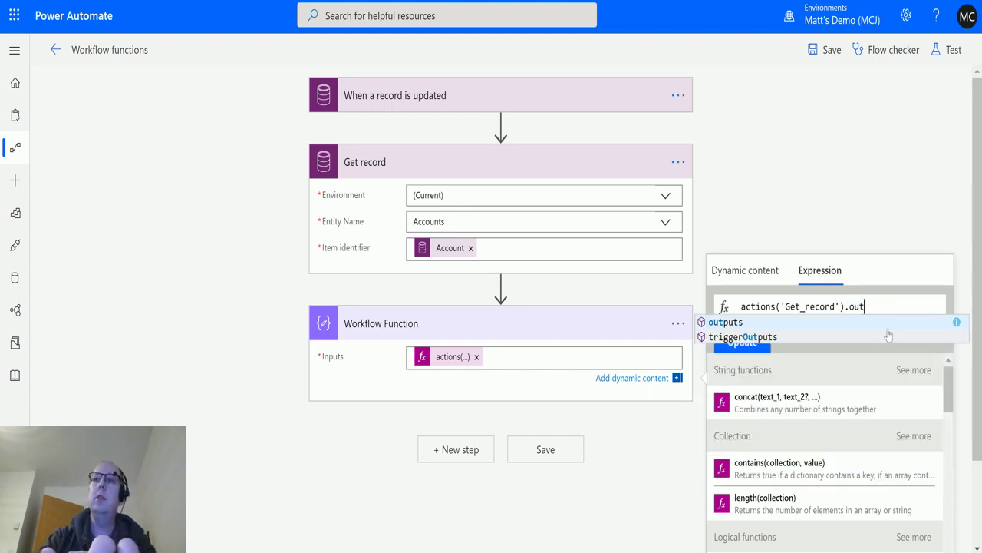
key("Tab")
type(".body")
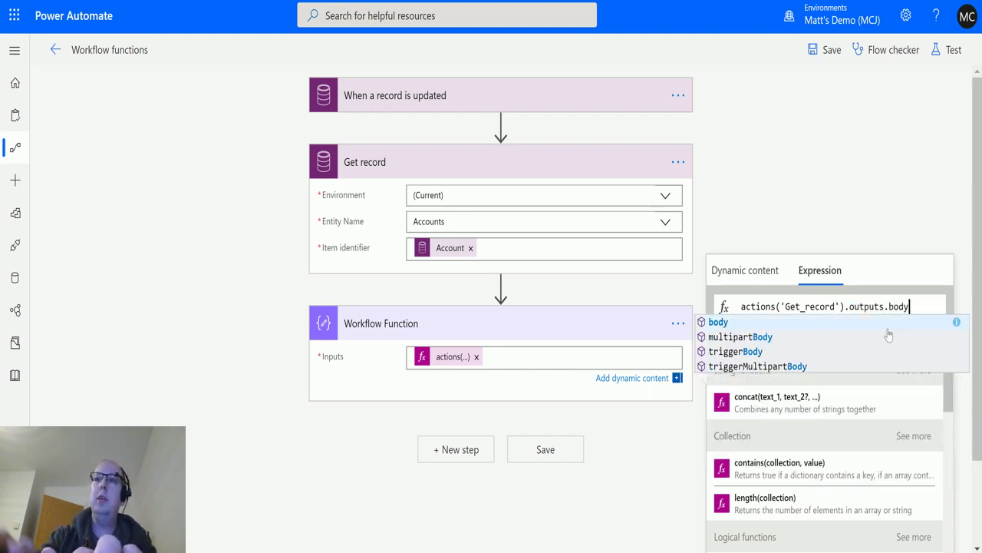
type(".")
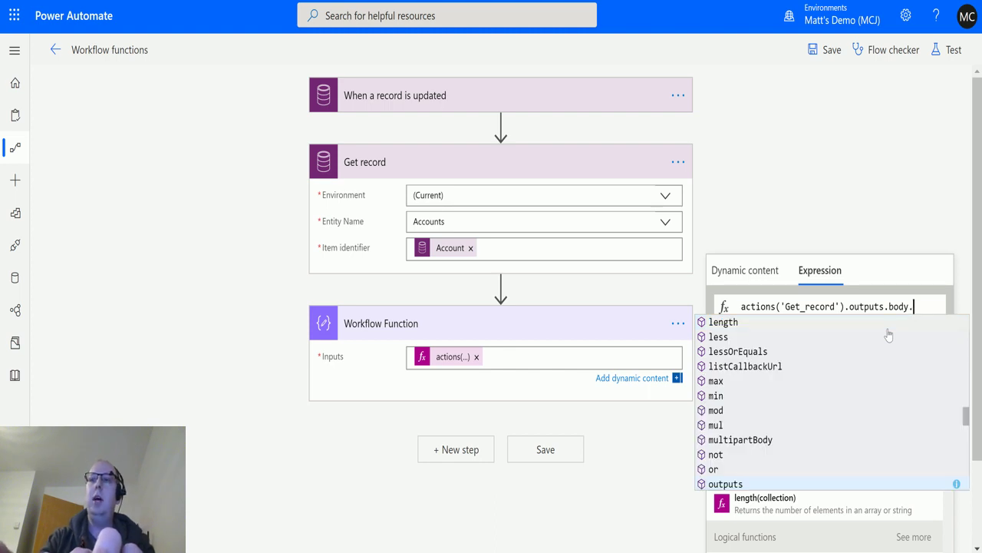
type("status")
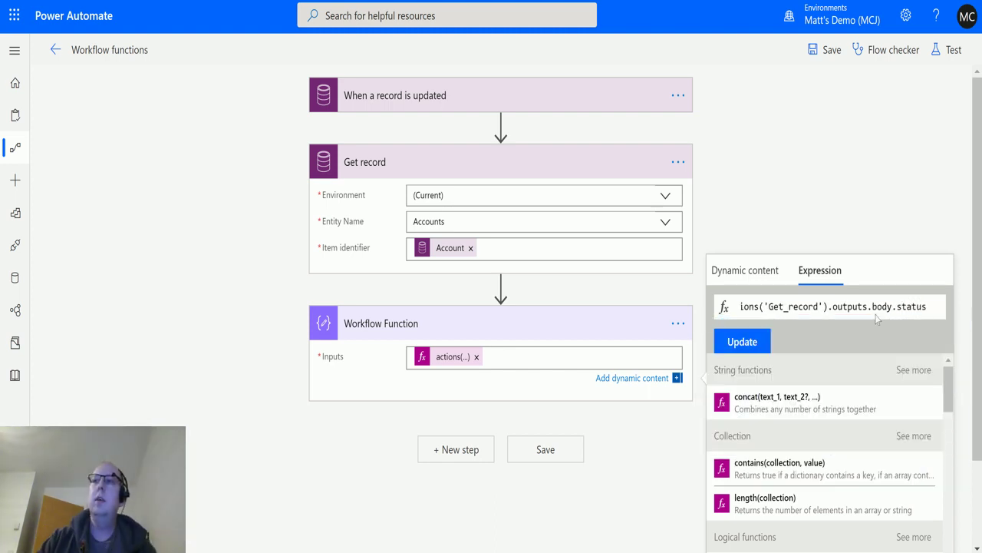
Apply the outputs.body.status expression, save and test, and read the Workflow Function's InvalidTemplate error.
left_click(742, 342)
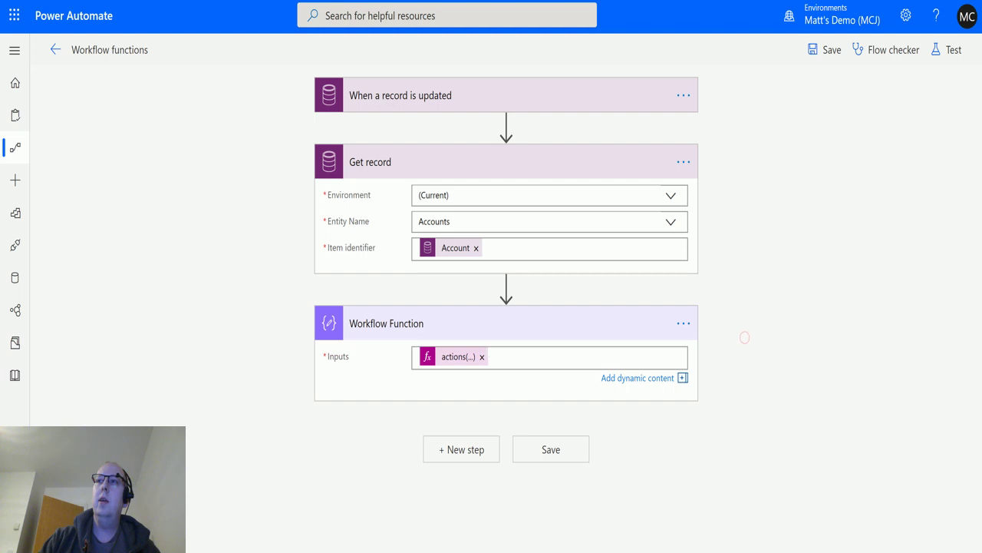
left_click(952, 49)
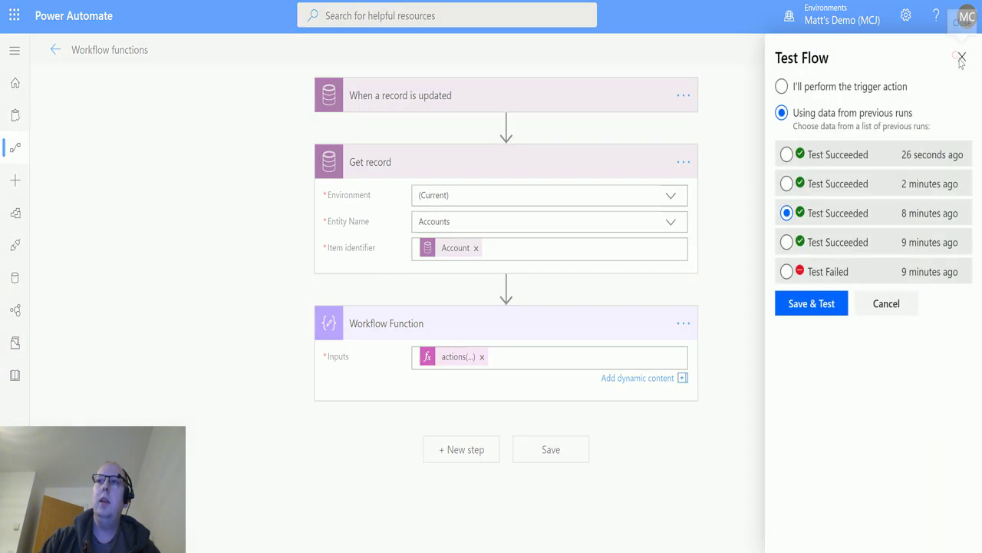
left_click(814, 302)
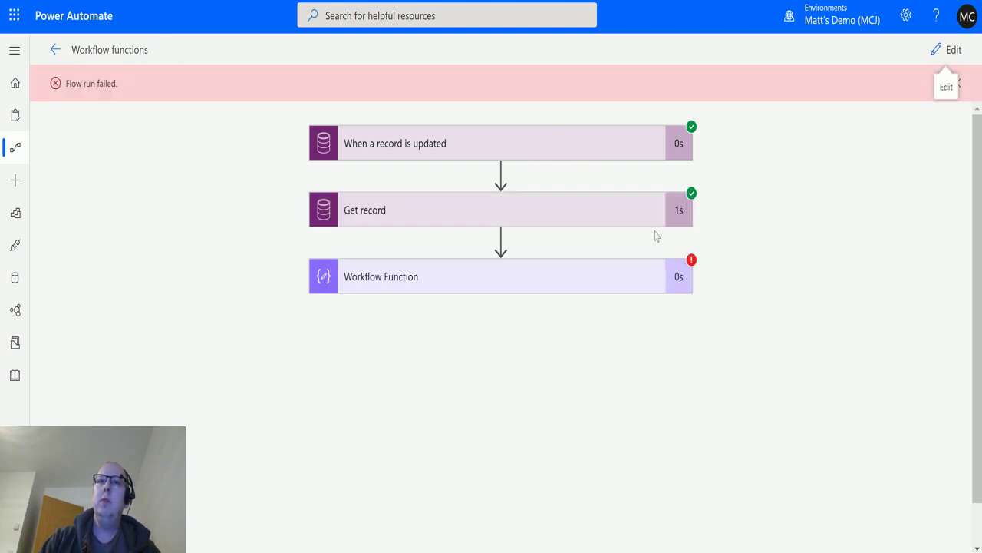
left_click(588, 270)
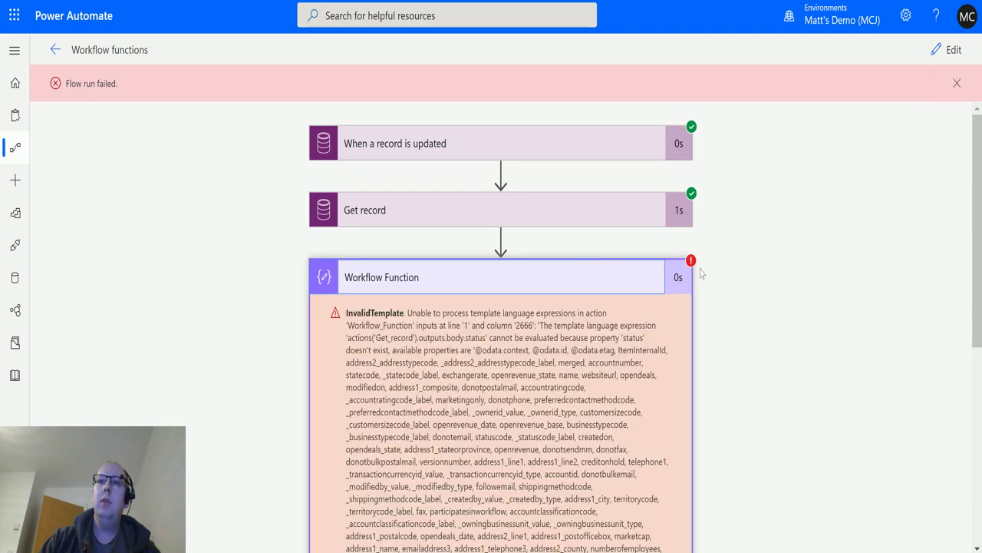
scroll(700, 273, "down", 1)
scroll(423, 276, "down", 1)
scroll(552, 222, "up", 1)
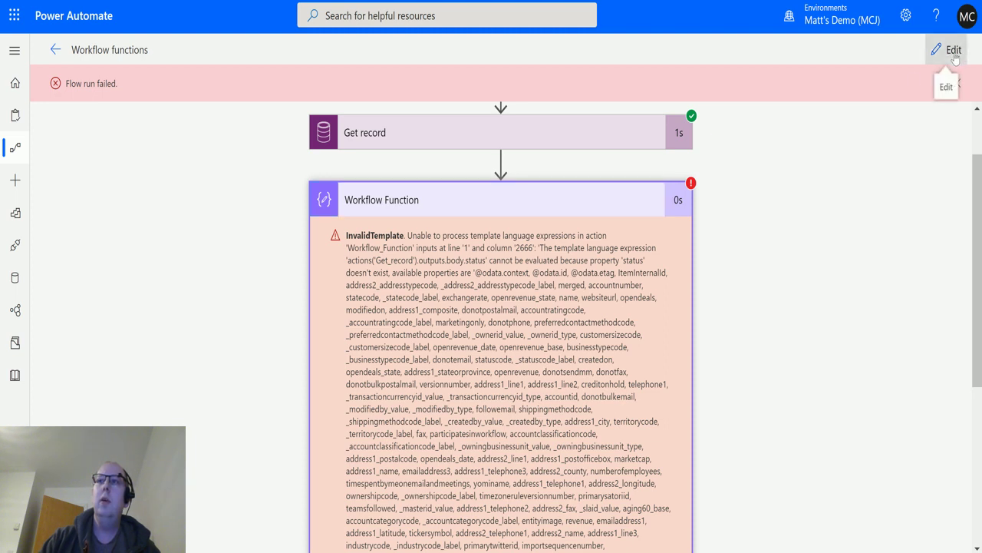
Change the expression's final property from status to createdon.
left_click(946, 49)
left_click(461, 357)
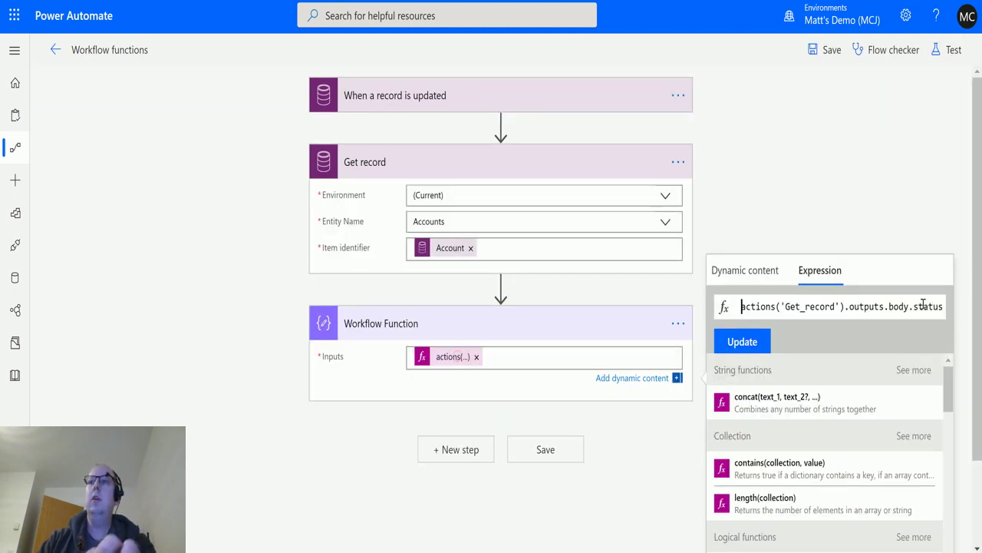
double_click(927, 306)
key("BackSpace")
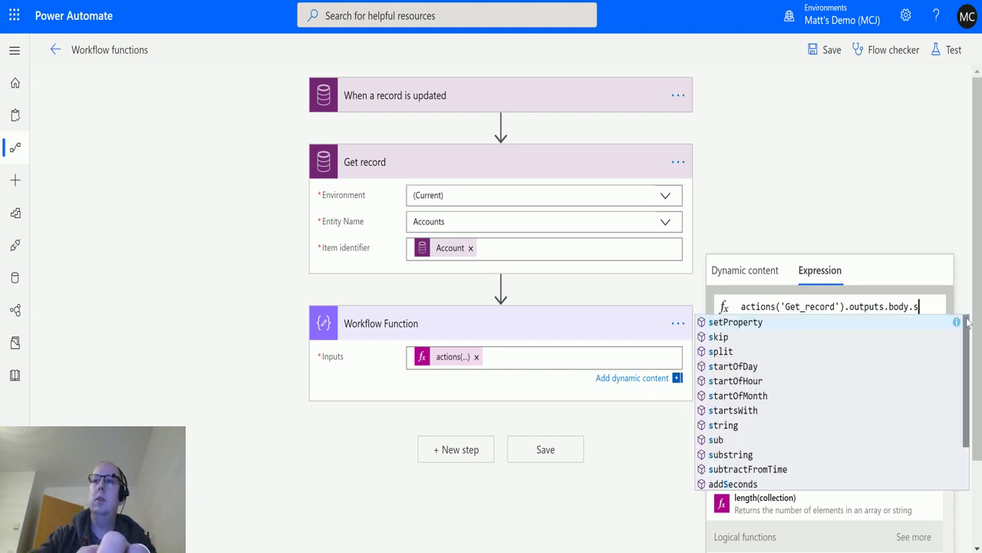
type("created")
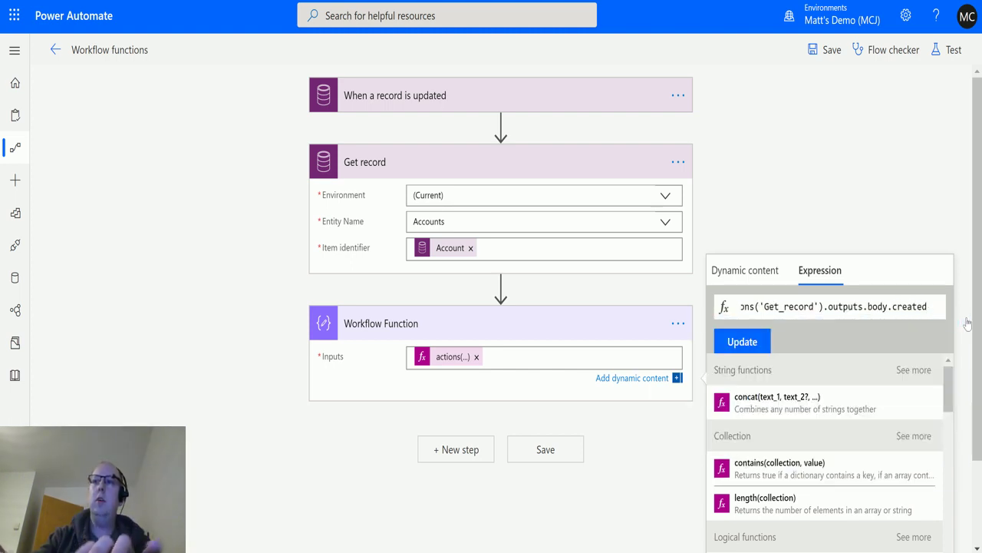
type("on")
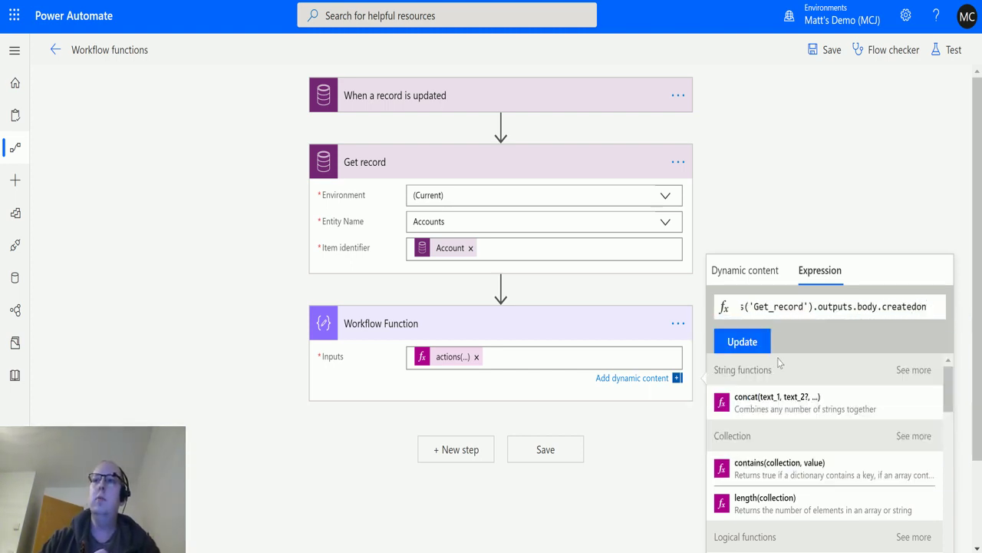
left_click(762, 341)
Save and test with the latest failed run's data; Workflow Function outputs 2019-11-05T19:56:11Z.
left_click(946, 49)
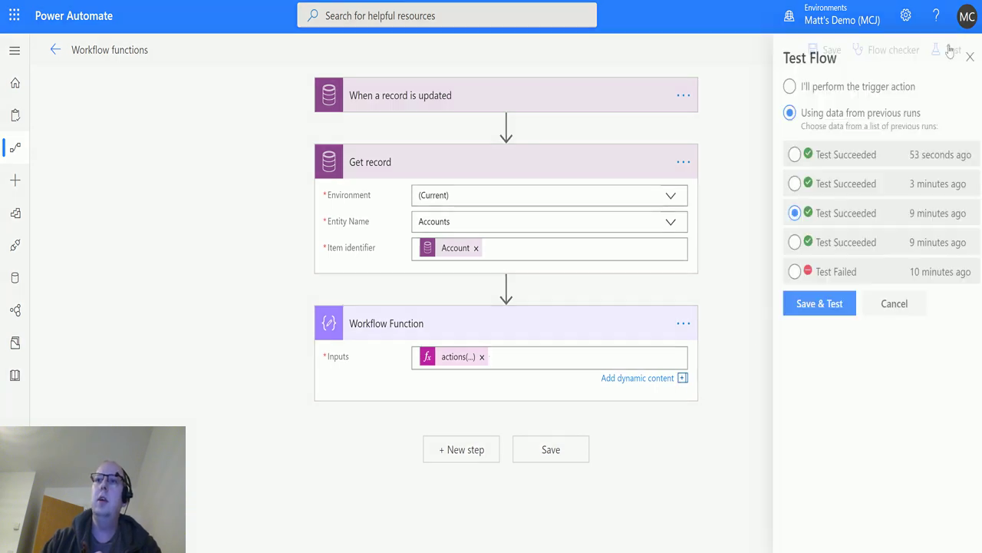
left_click(802, 155)
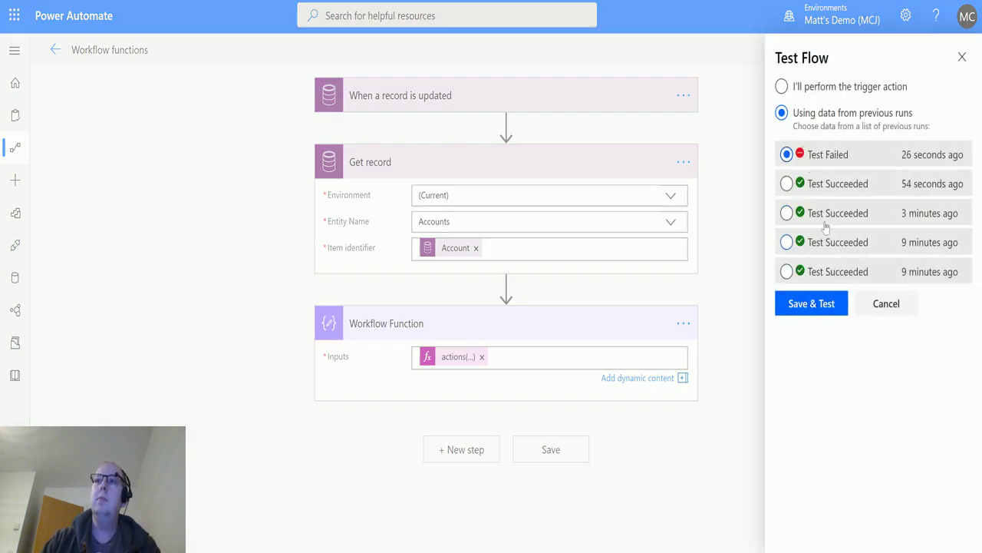
left_click(816, 302)
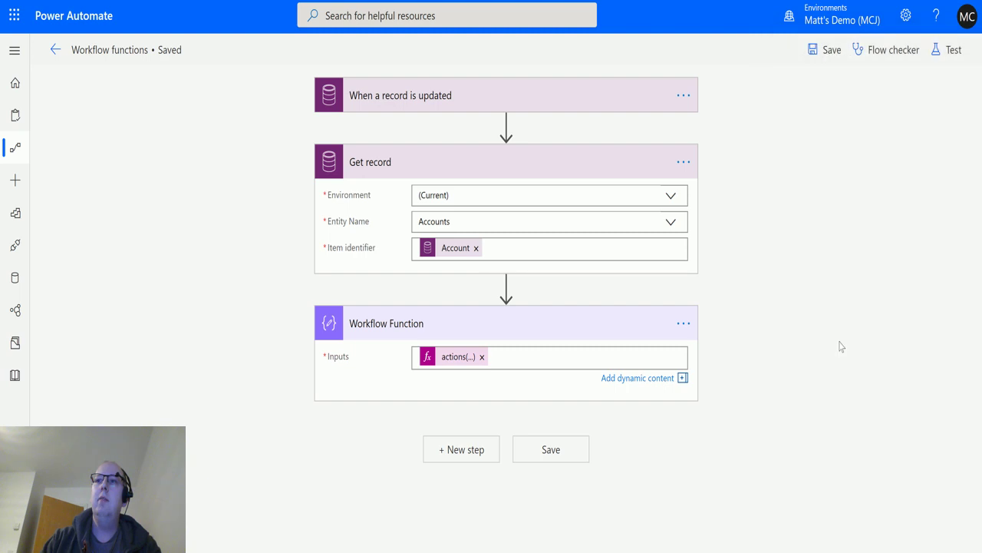
left_click(589, 290)
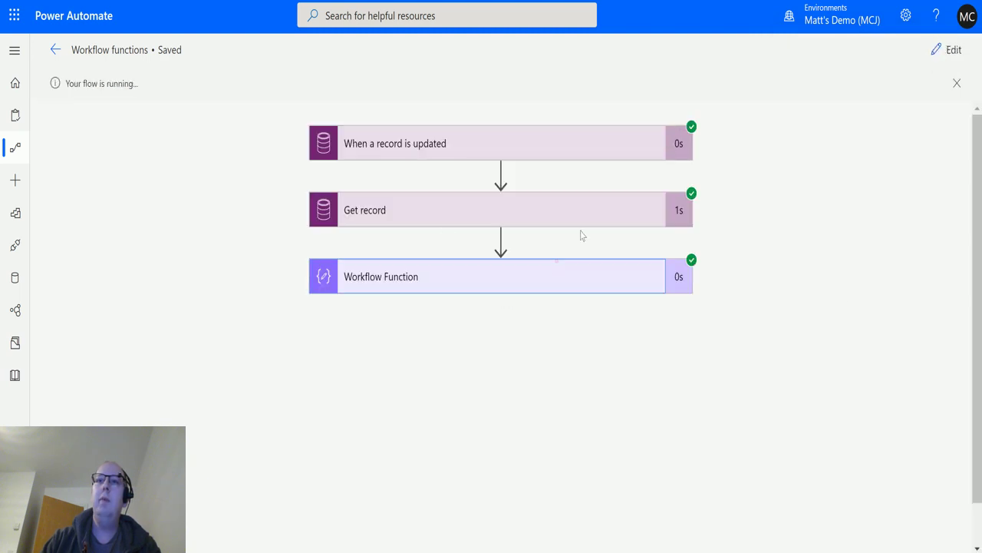
scroll(706, 224, "down", 1)
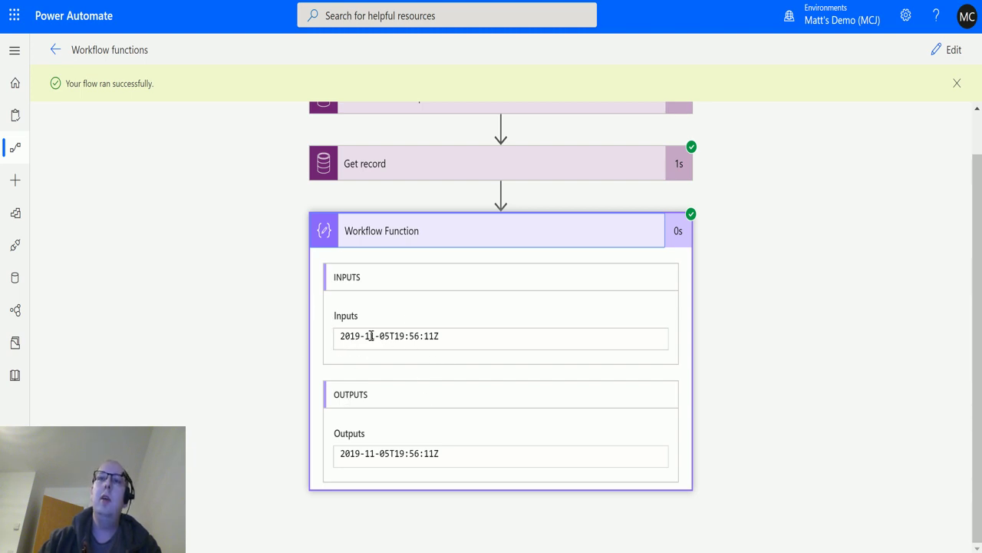
left_click_drag(337, 342, 460, 338)
Remove .outputs.body.createdon, leaving actions('Get_record'), apply it and start another test run.
left_click(433, 336)
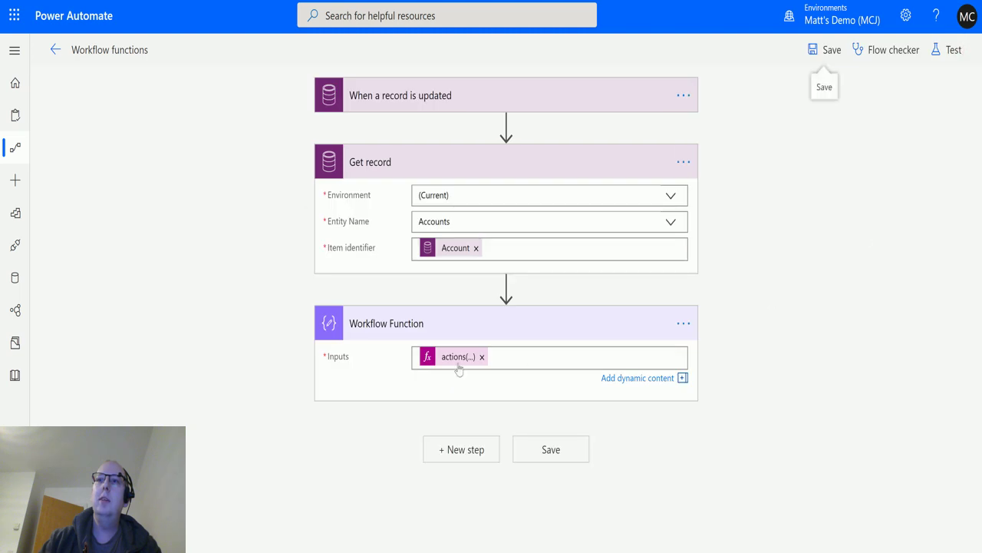
left_click(452, 356)
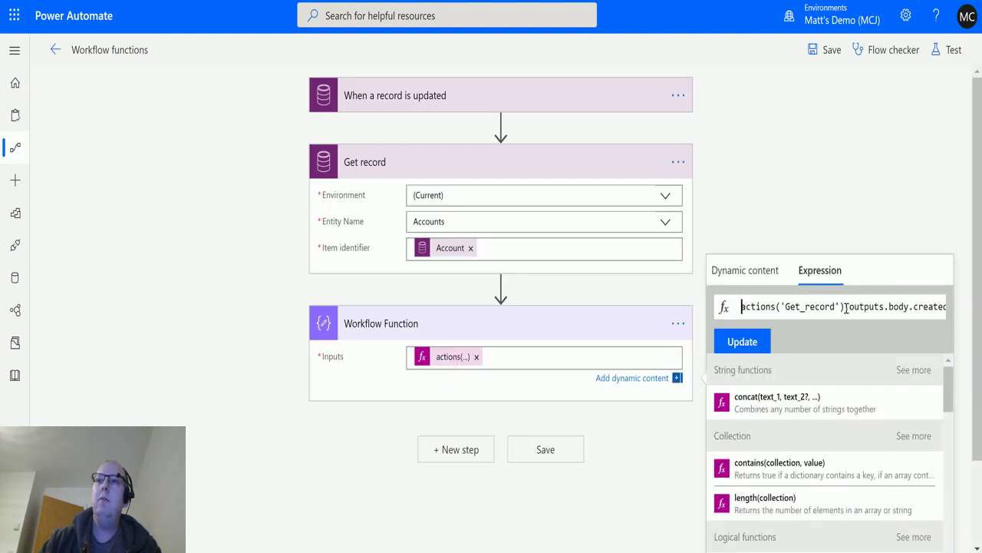
left_click_drag(847, 306, 929, 306)
left_click(816, 306)
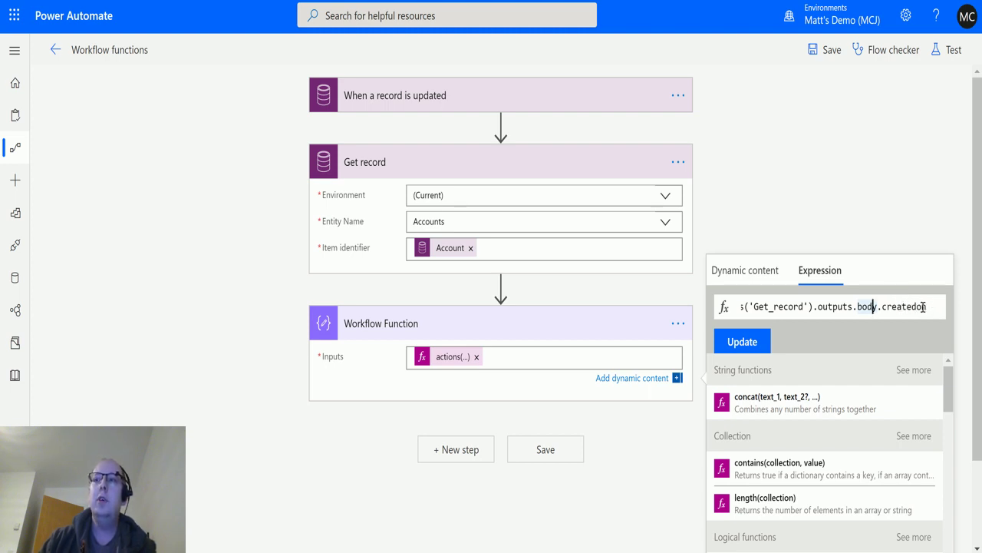
left_click_drag(929, 307, 815, 306)
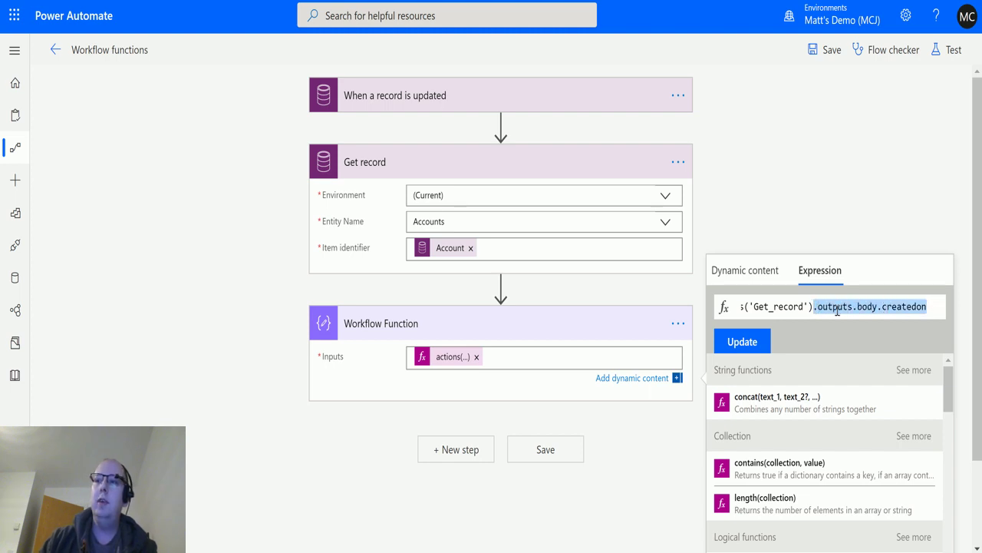
key("BackSpace")
left_click(742, 341)
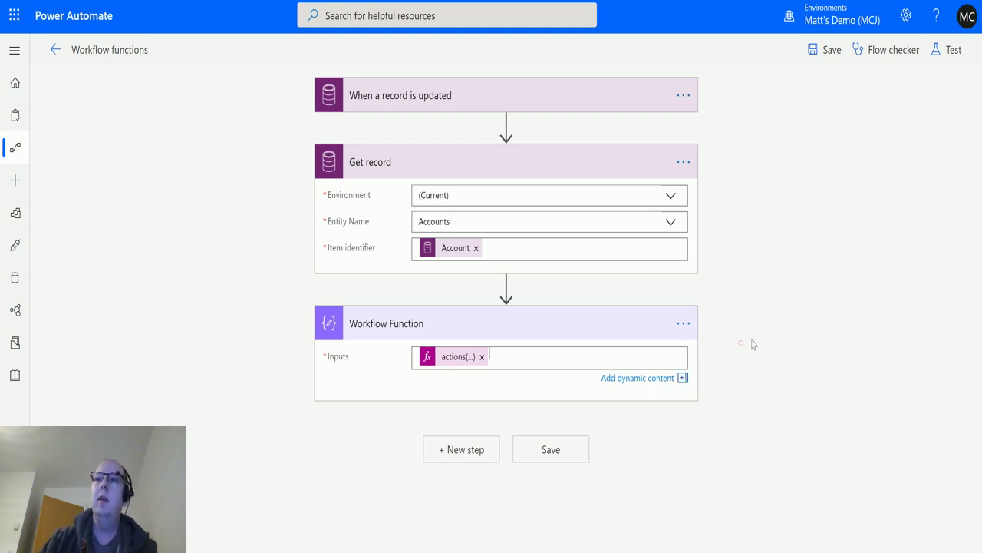
left_click(947, 49)
Save and test the flow, then expand the Workflow Function step in the successful run.
left_click(815, 304)
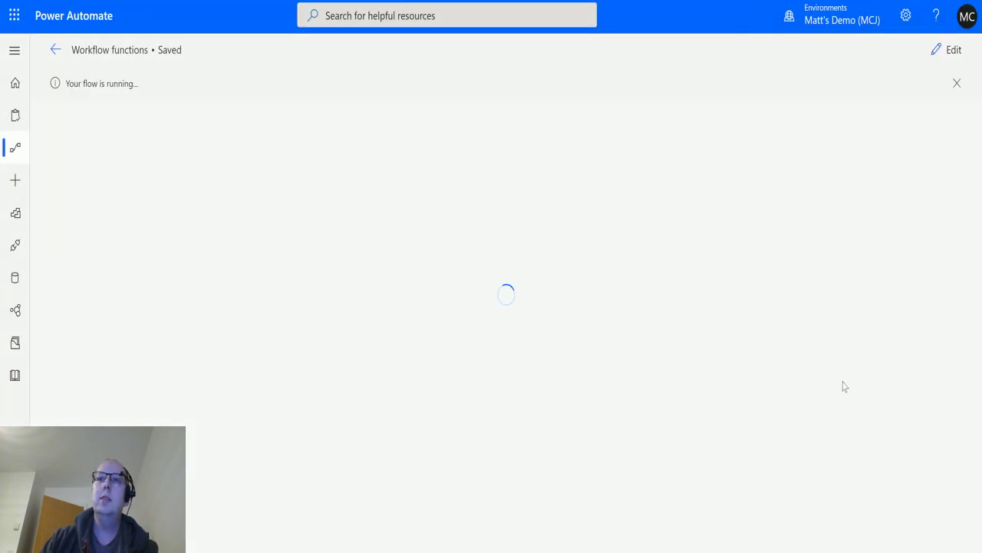
left_click(537, 276)
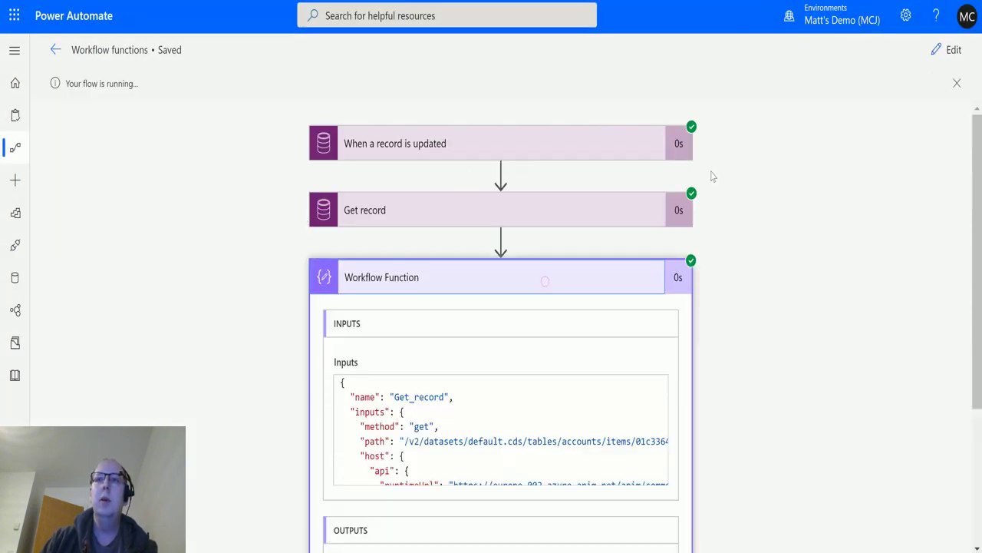
scroll(822, 191, "down", 3)
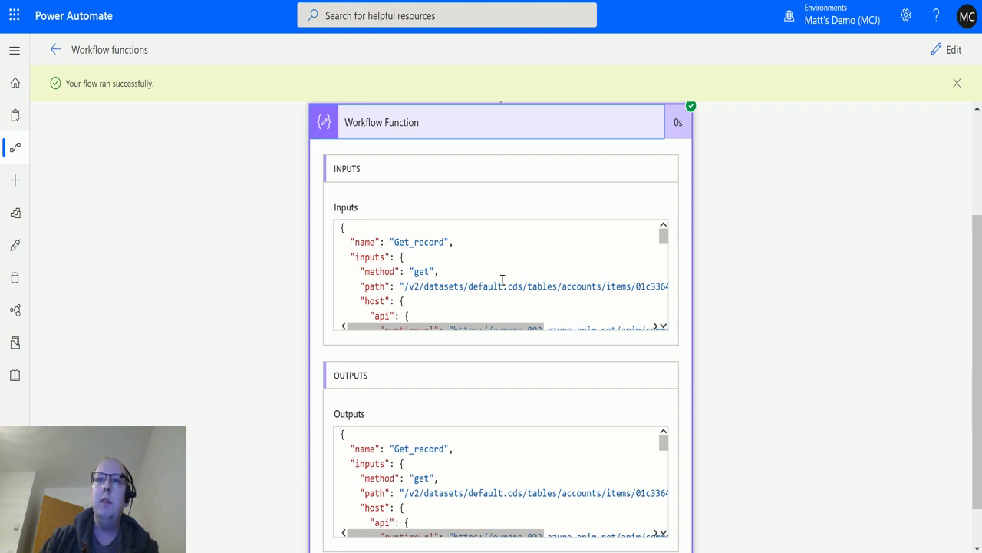
scroll(664, 237, "down", 2)
scroll(664, 237, "up", 2)
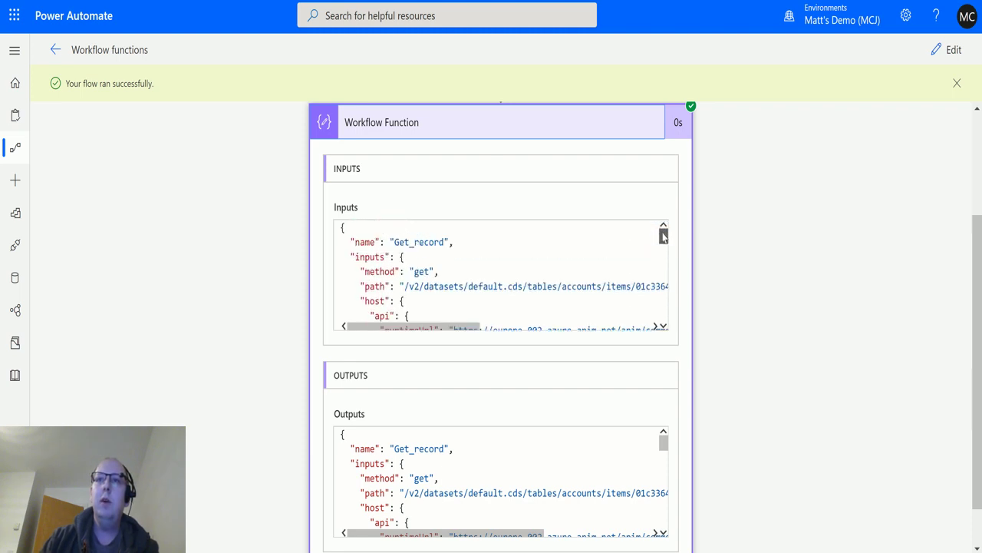
scroll(663, 236, "down", 2)
Scroll through the Workflow Function's JSON, which shows the entire Get_record action details.
left_click(664, 329)
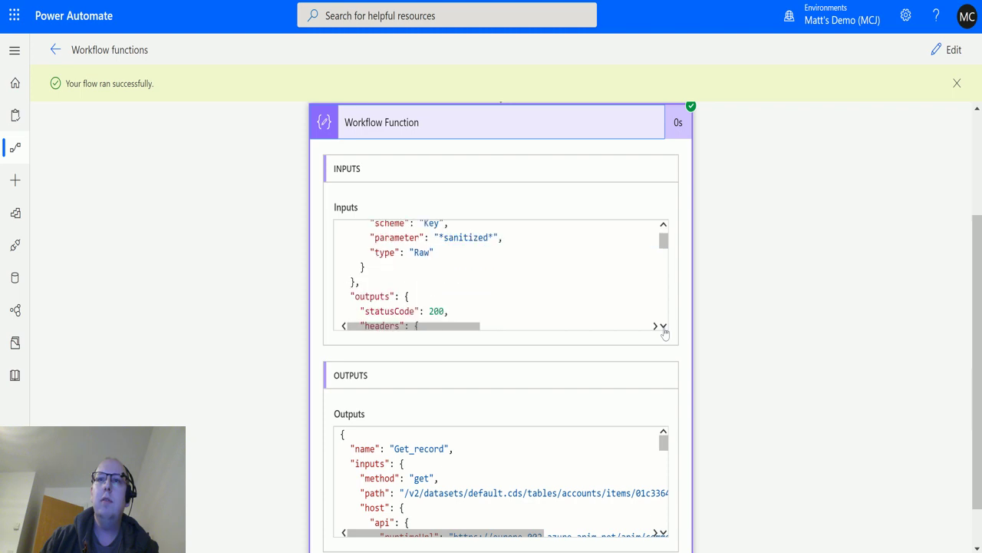
scroll(664, 332, "down", 3)
scroll(615, 254, "up", 2)
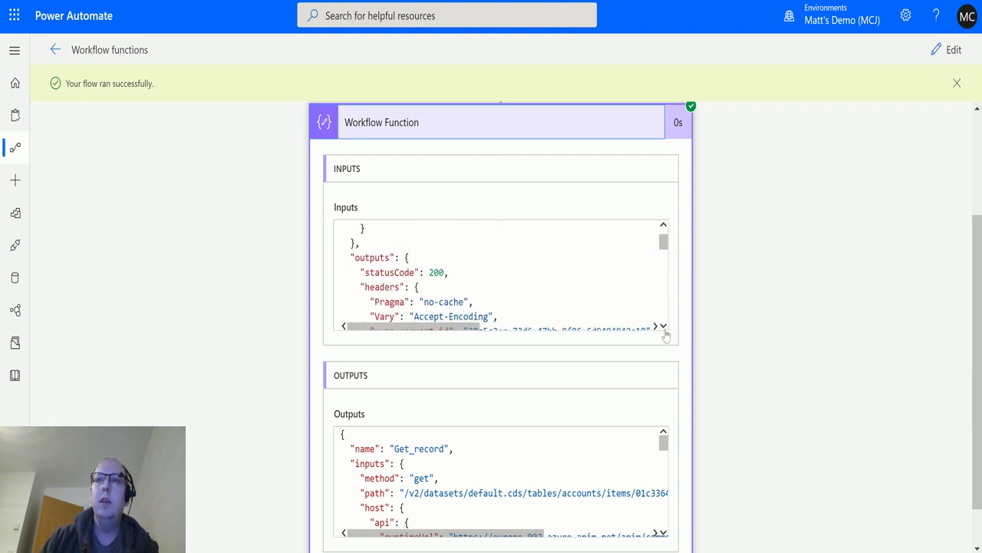
scroll(663, 326, "down", 5)
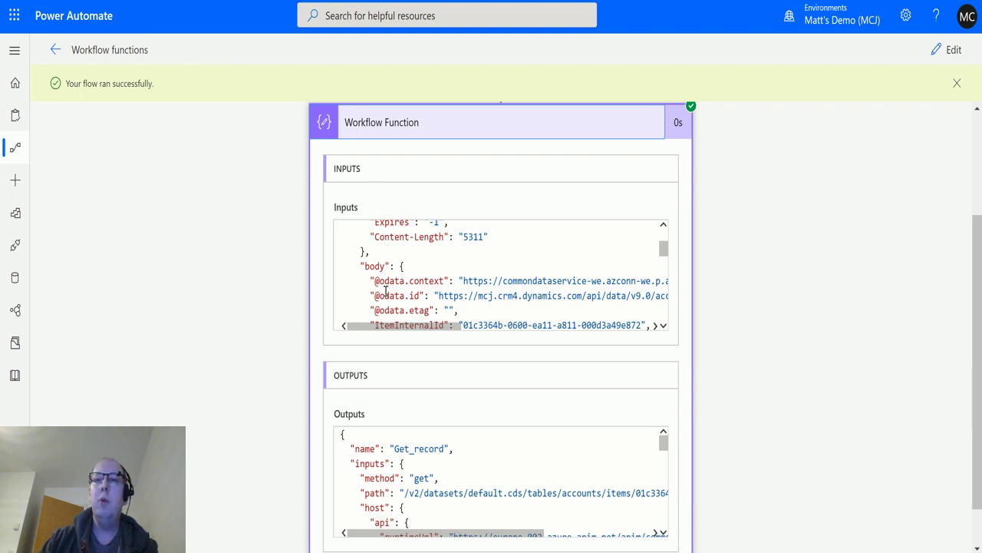
scroll(666, 332, "down", 1)
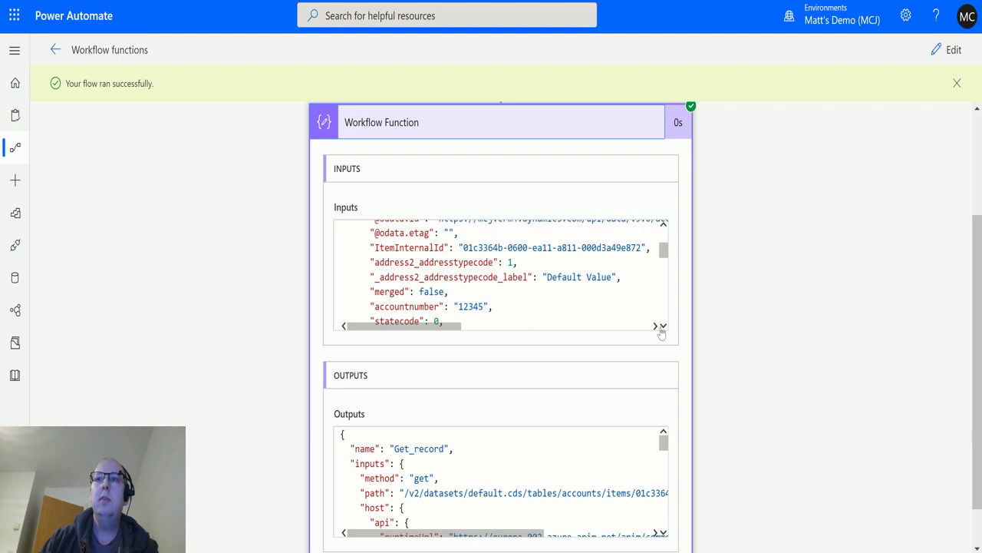
scroll(662, 328, "down", 3)
scroll(666, 332, "down", 2)
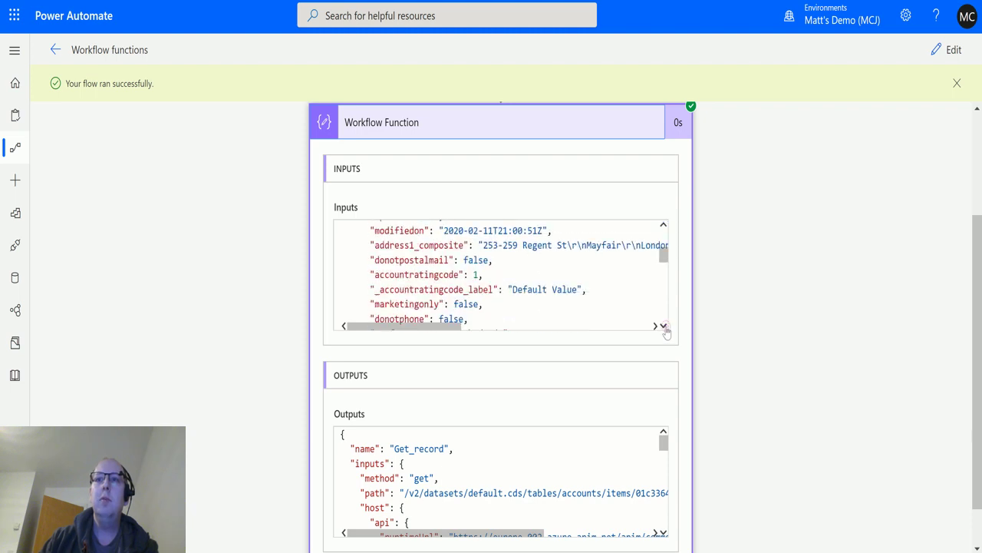
scroll(665, 329, "down", 4)
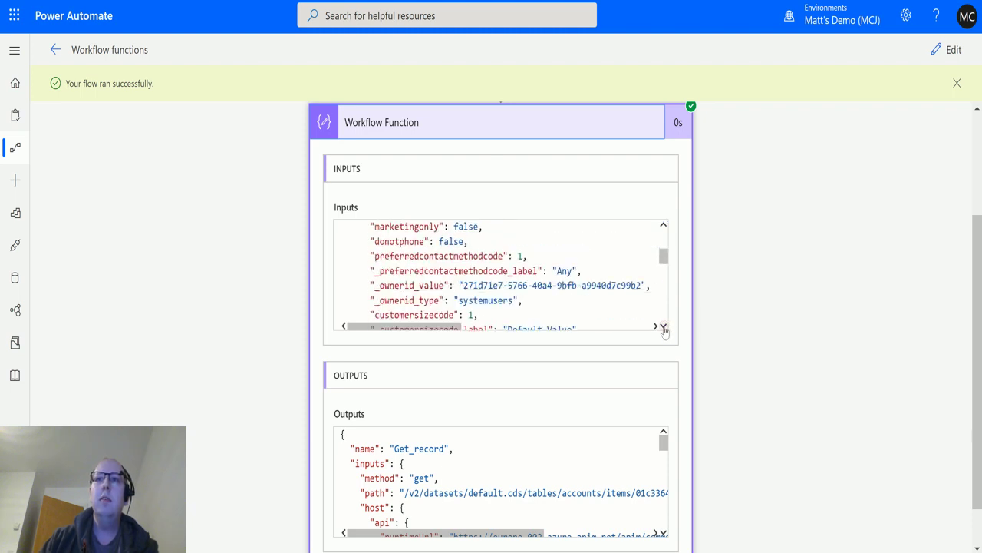
scroll(665, 330, "down", 5)
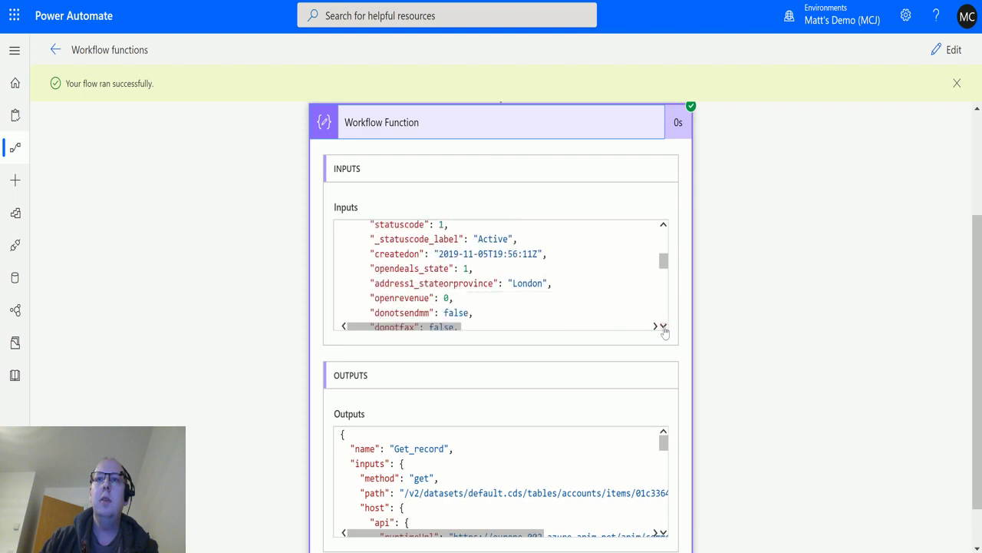
scroll(664, 330, "down", 1)
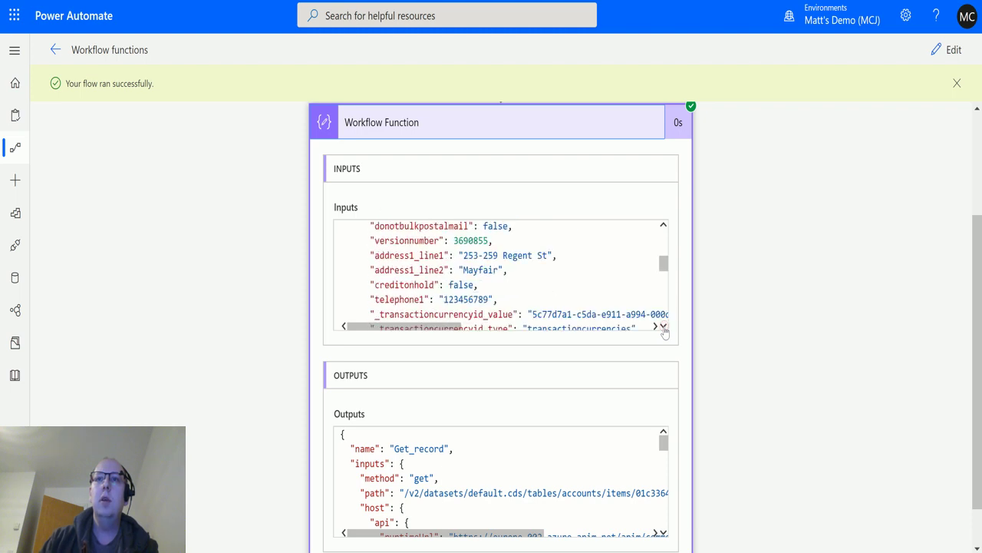
scroll(664, 330, "down", 4)
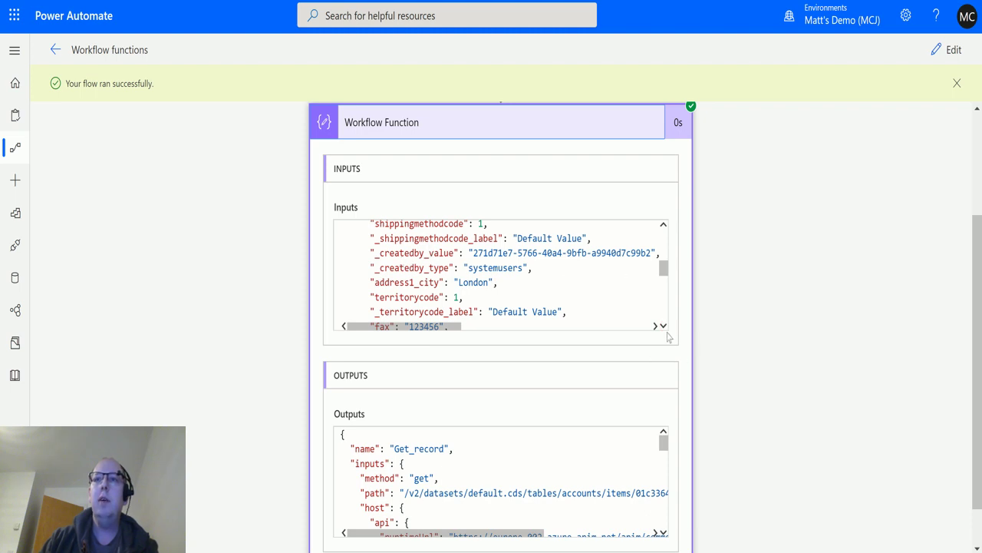
scroll(665, 330, "down", 4)
scroll(665, 330, "down", 8)
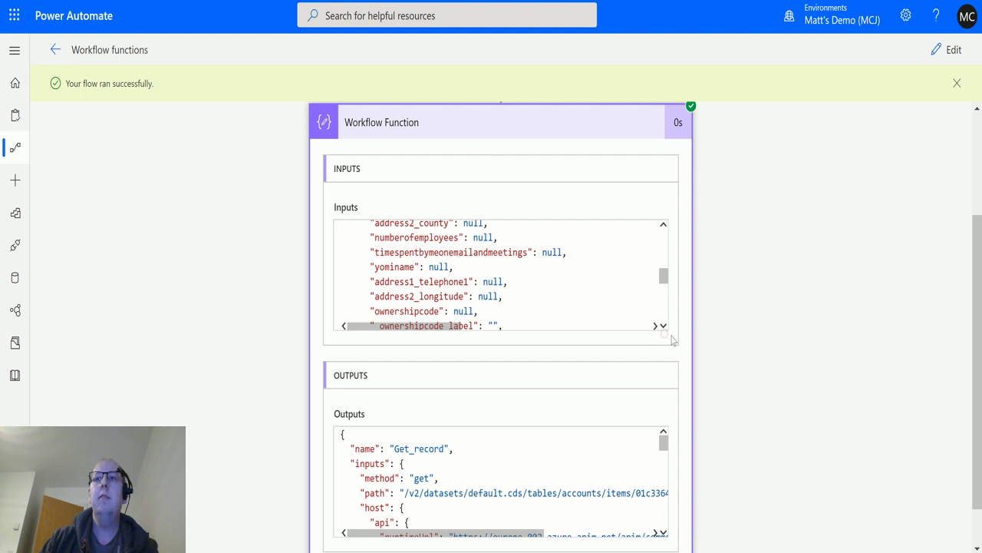
scroll(665, 330, "down", 7)
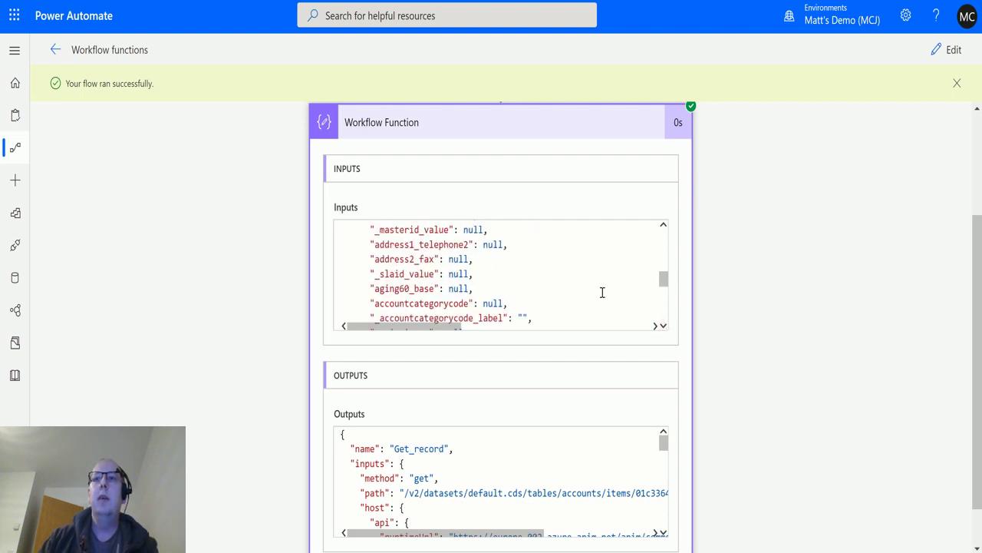
scroll(664, 330, "down", 4)
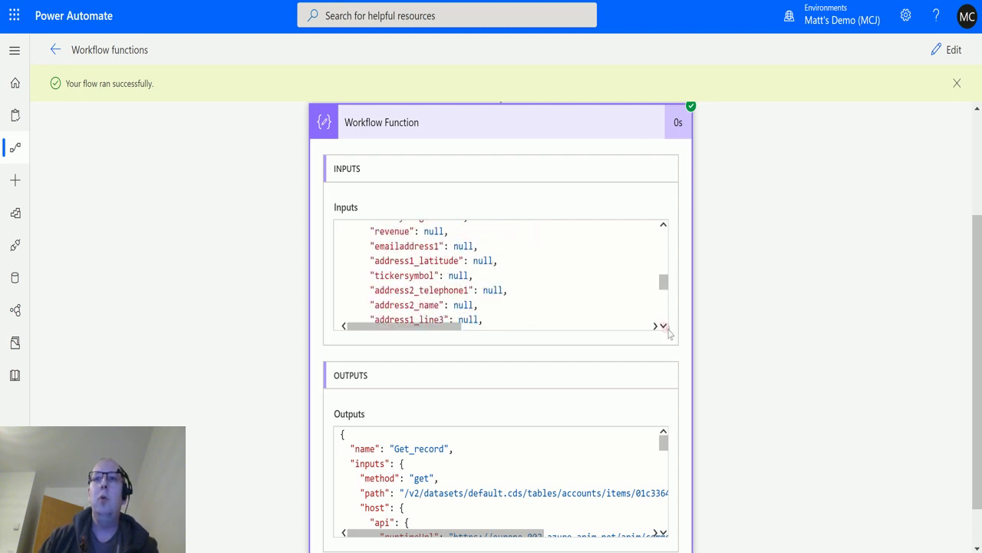
scroll(667, 330, "down", 5)
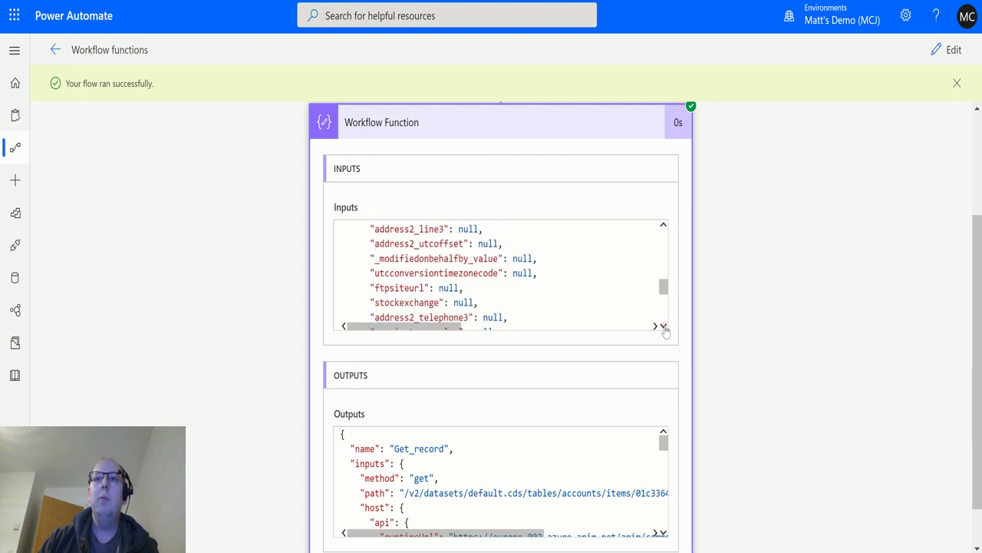
scroll(664, 330, "down", 4)
scroll(665, 330, "down", 3)
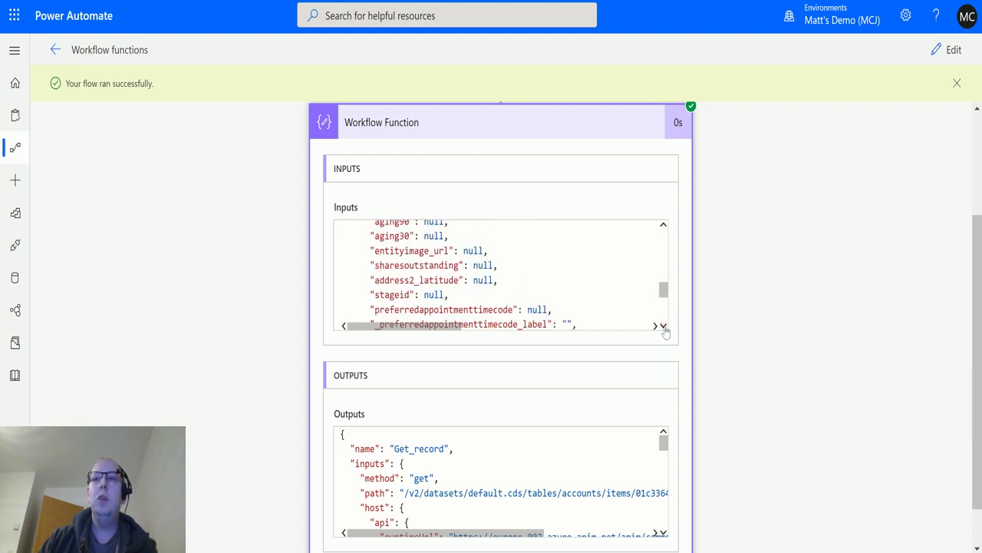
left_click_drag(664, 287, 665, 231)
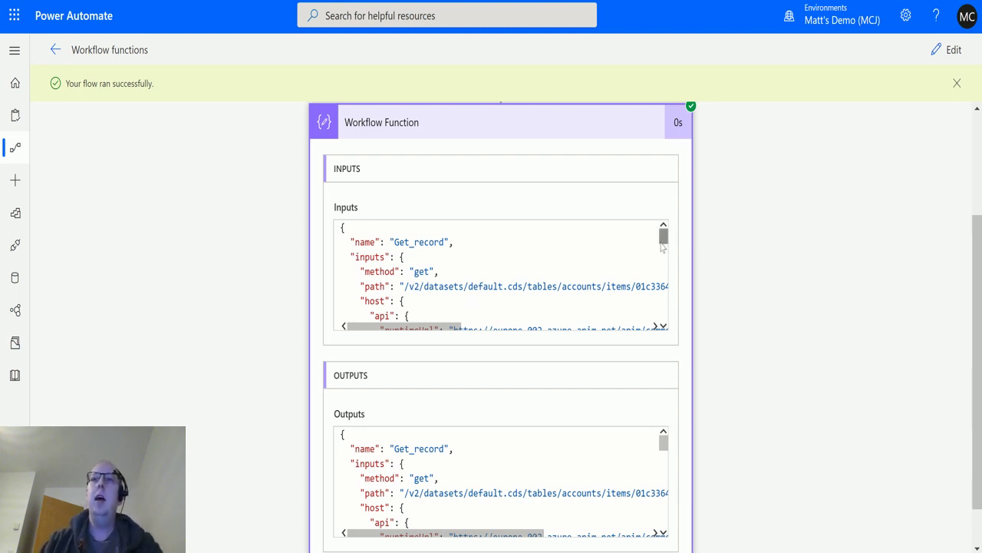
left_click_drag(664, 236, 665, 242)
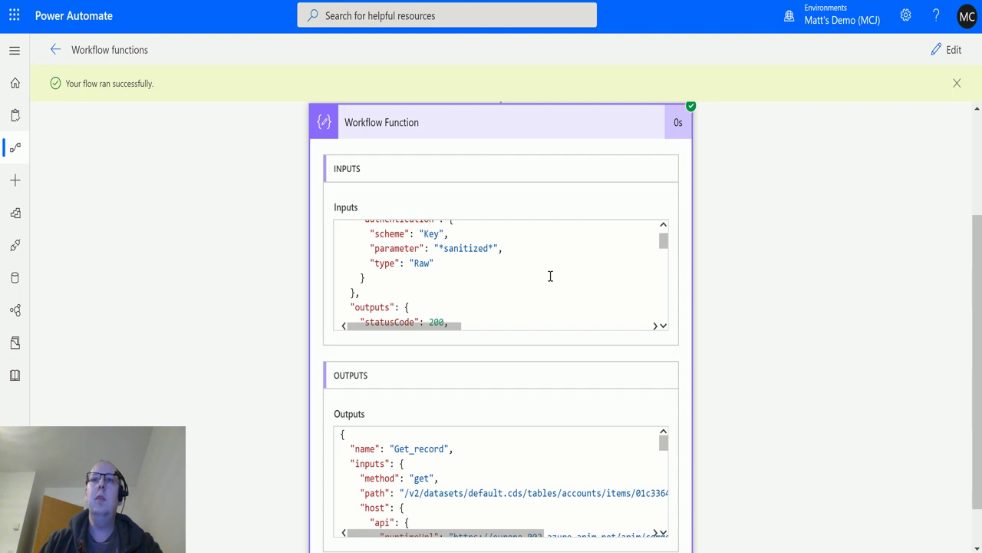
scroll(574, 286, "up", 2)
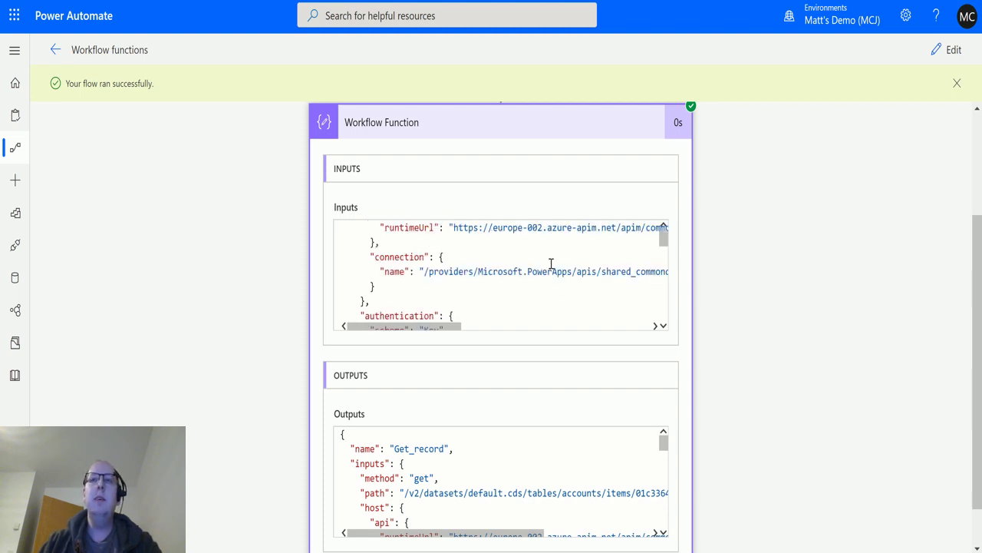
scroll(574, 291, "up", 2)
scroll(571, 303, "up", 2)
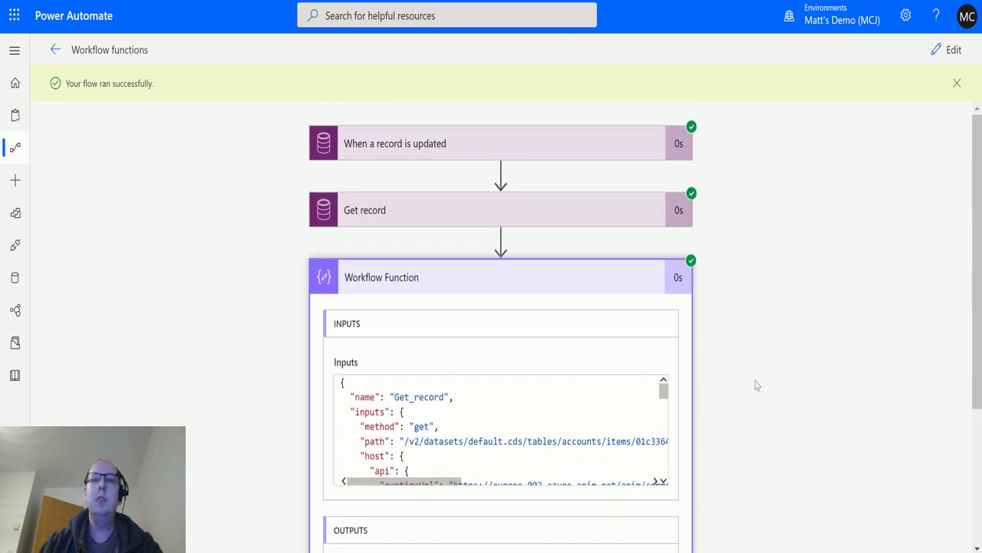
scroll(752, 383, "down", 1)
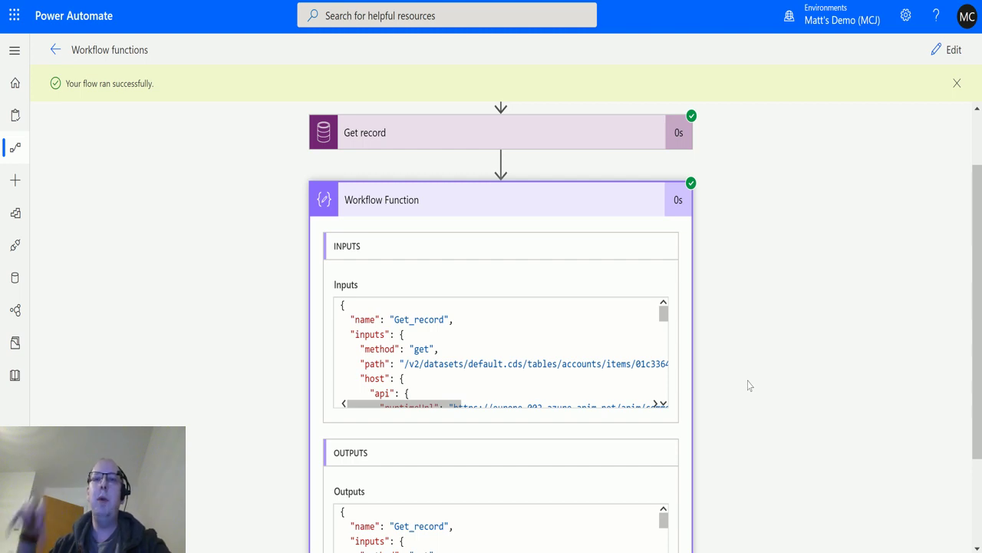